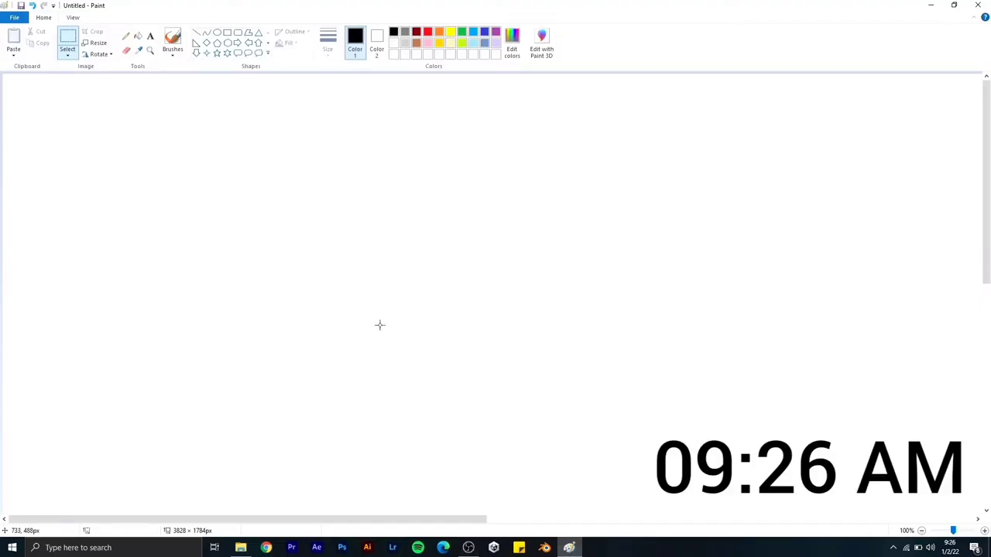
- Draw the rocket with a rectangle body, a right-pointing triangle nose and an oval rider head
left_click(227, 32)
left_click_drag(99, 295, 190, 338)
left_click(258, 35)
mouse_move(222, 295)
left_mouse_down()
mouse_move(265, 341)
mouse_move(210, 319)
left_mouse_up()
right_click(243, 326)
mouse_move(270, 354)
left_click(343, 355)
left_click(218, 32)
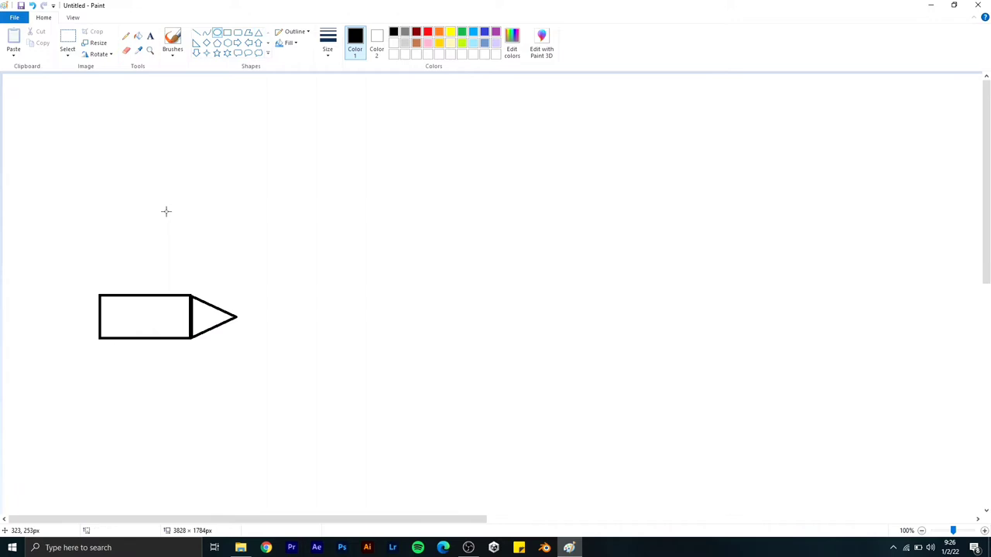
mouse_move(140, 241)
left_mouse_down()
mouse_move(180, 276)
mouse_move(159, 288)
left_mouse_up()
- Brush a spiky virus at the top right and start a second virus lower down
left_click(173, 39)
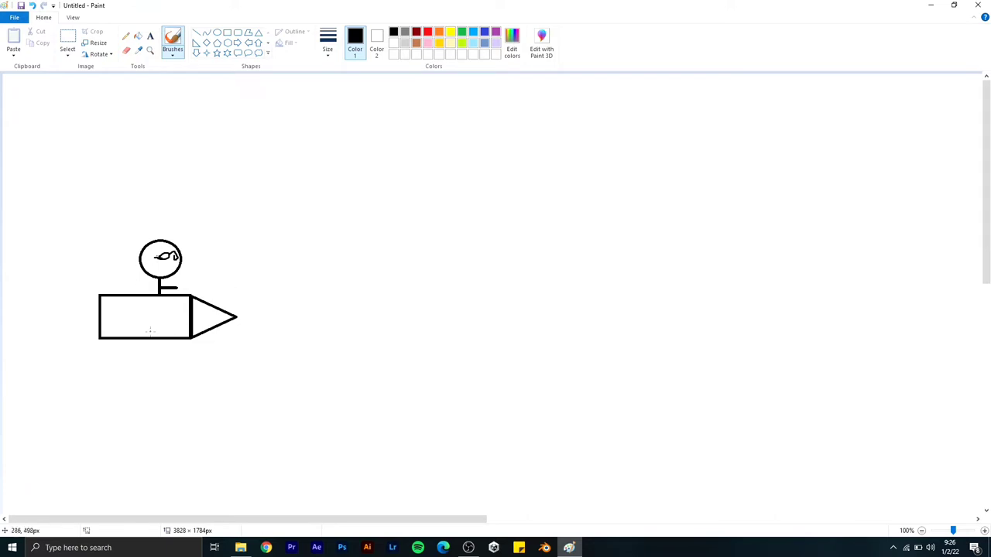
left_click_drag(721, 161, 761, 137)
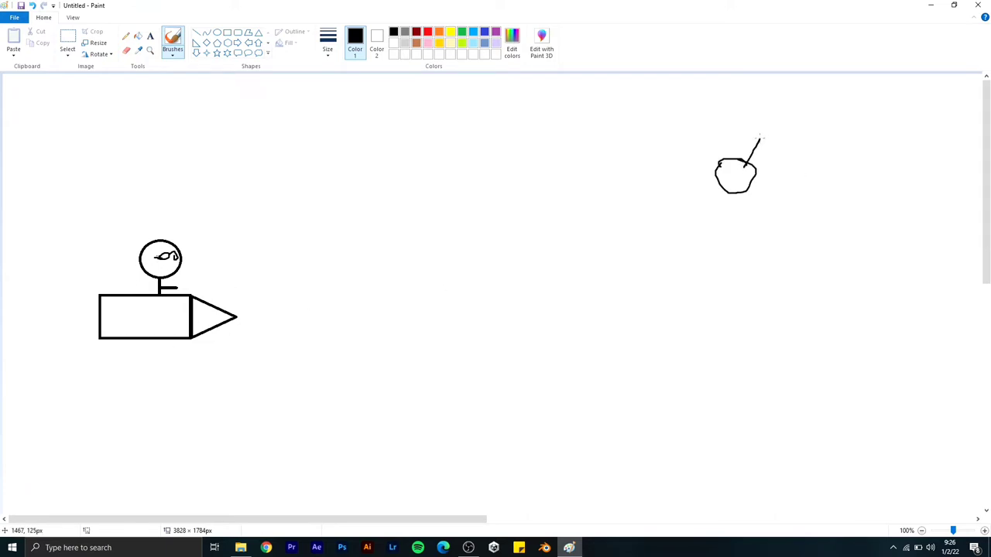
left_click_drag(738, 187, 741, 216)
mouse_move(720, 166)
left_mouse_down()
mouse_move(699, 159)
mouse_move(762, 175)
left_mouse_up()
mouse_move(727, 161)
left_mouse_down()
mouse_move(726, 146)
mouse_move(703, 189)
left_mouse_up()
left_click_drag(679, 330, 672, 328)
left_click_drag(657, 337, 636, 318)
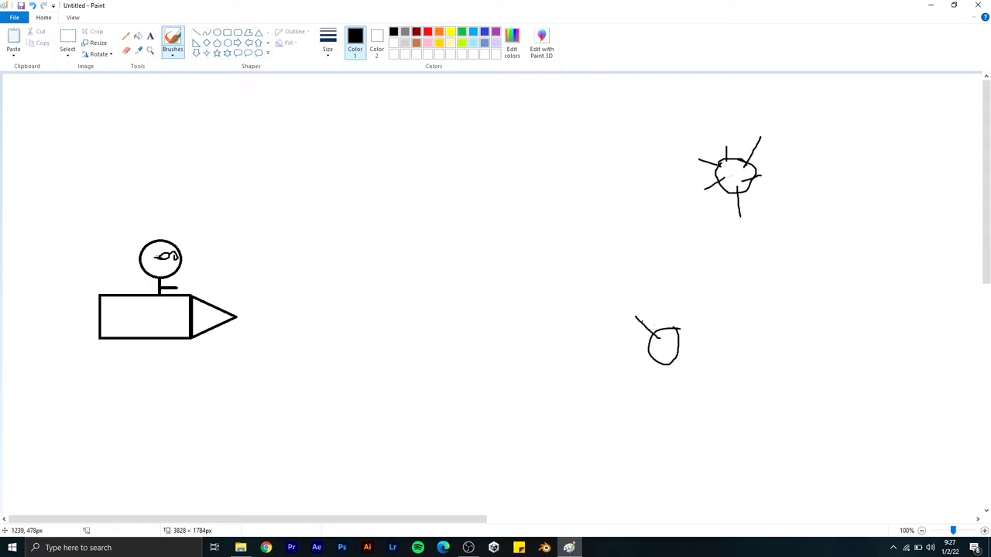
- Brush a third spiky virus on the right side
left_click_drag(823, 284, 818, 265)
mouse_move(811, 305)
left_mouse_down()
mouse_move(817, 268)
mouse_move(776, 287)
left_mouse_up()
left_click_drag(834, 291, 862, 271)
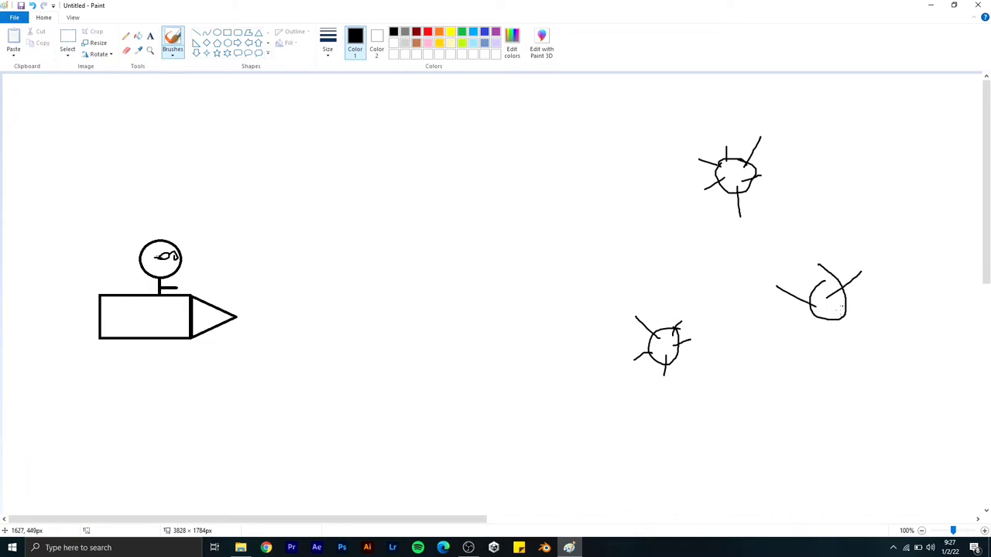
left_click_drag(832, 322, 842, 340)
left_click_drag(824, 313, 815, 331)
left_click_drag(822, 285, 810, 273)
- Brush leftward arrows from two viruses, plus up and down arrows beside the rocket
mouse_move(680, 178)
left_mouse_down()
mouse_move(310, 172)
mouse_move(339, 187)
left_mouse_up()
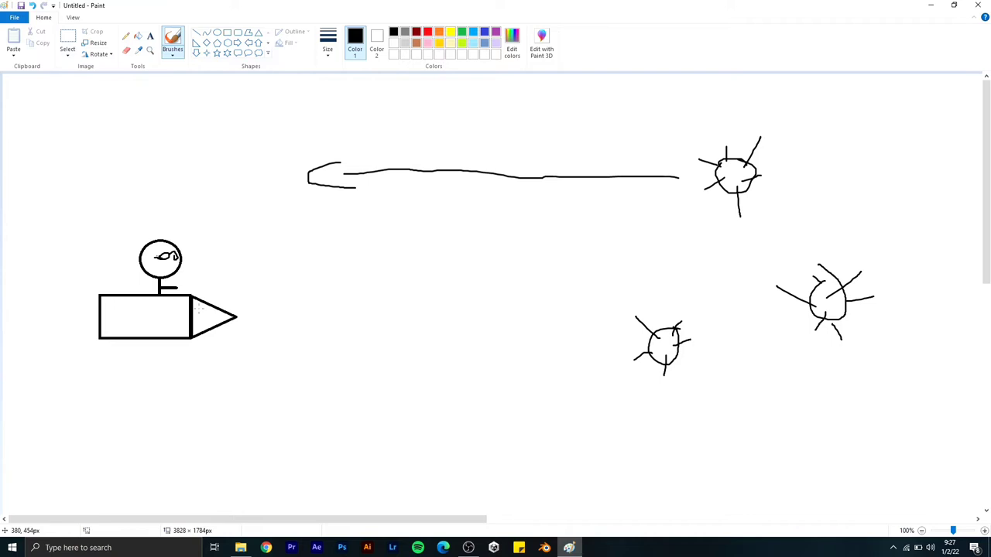
left_click_drag(240, 288, 235, 226)
mouse_move(260, 328)
left_mouse_down()
mouse_move(260, 364)
mouse_move(278, 364)
left_mouse_up()
mouse_move(605, 354)
left_mouse_down()
mouse_move(298, 352)
mouse_move(310, 371)
left_mouse_up()
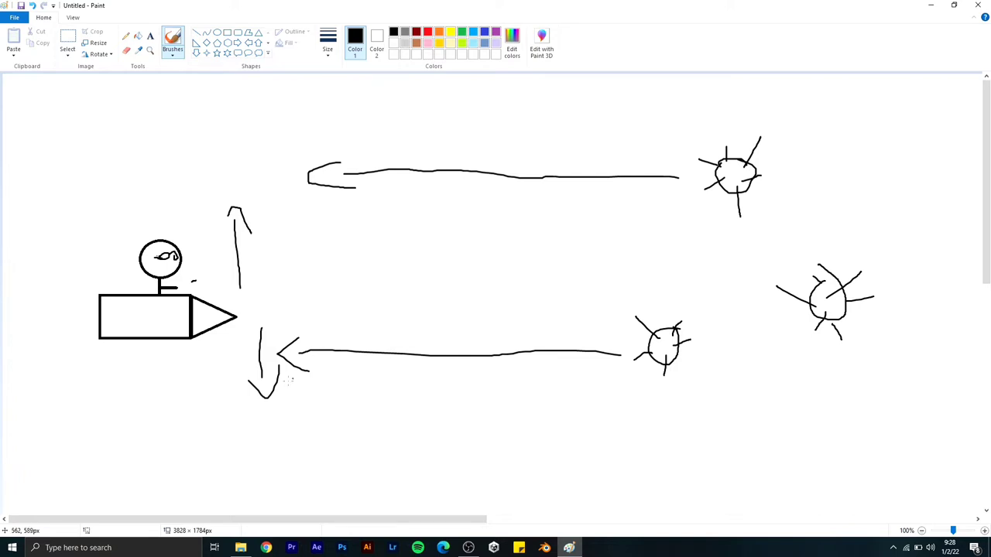
mouse_move(265, 386)
left_mouse_down()
mouse_move(266, 426)
mouse_move(249, 445)
mouse_move(288, 409)
mouse_move(413, 434)
mouse_move(523, 434)
mouse_move(530, 460)
left_mouse_up()
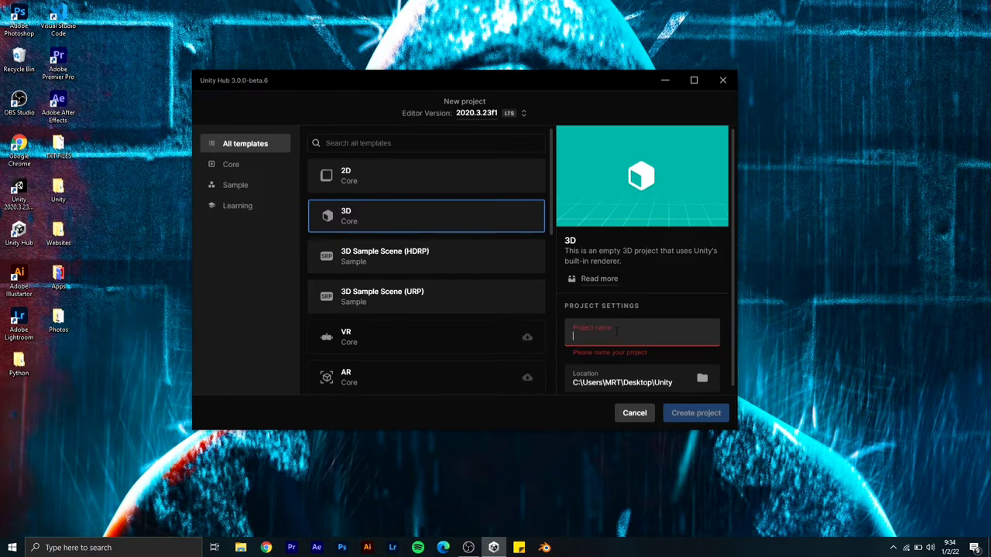
- Name the project _Go_Corona_, choose the 2D Core template and create it
type("_Go_Corona_")
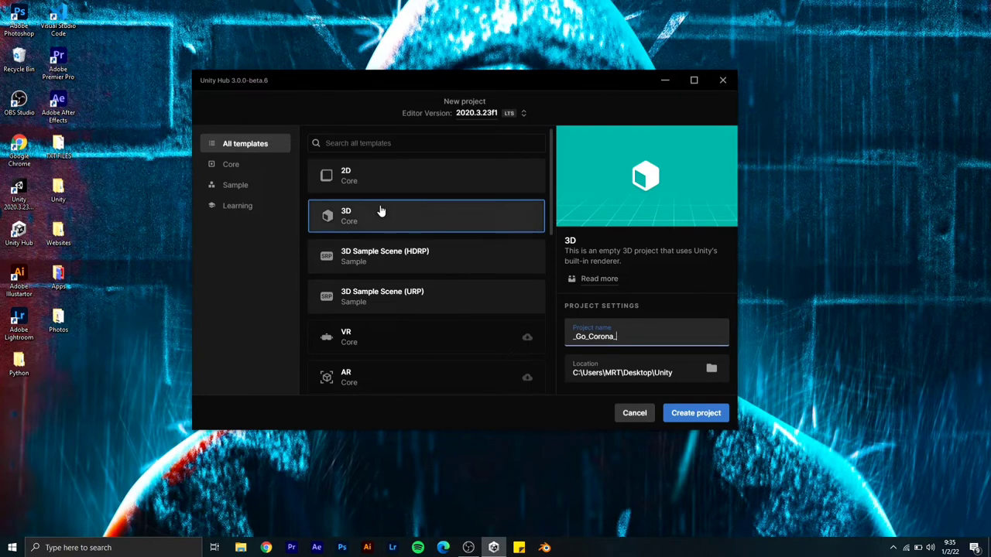
left_click(325, 172)
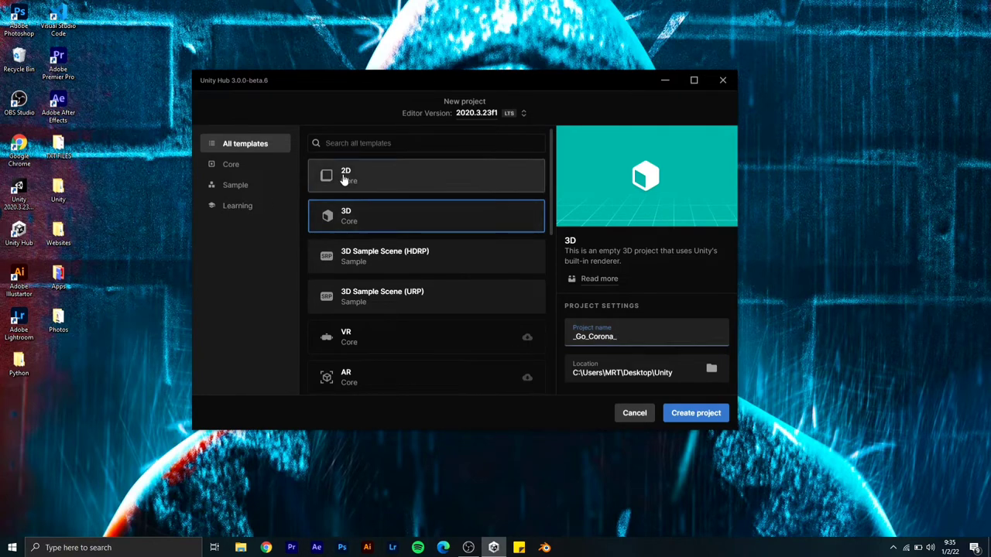
left_click(705, 421)
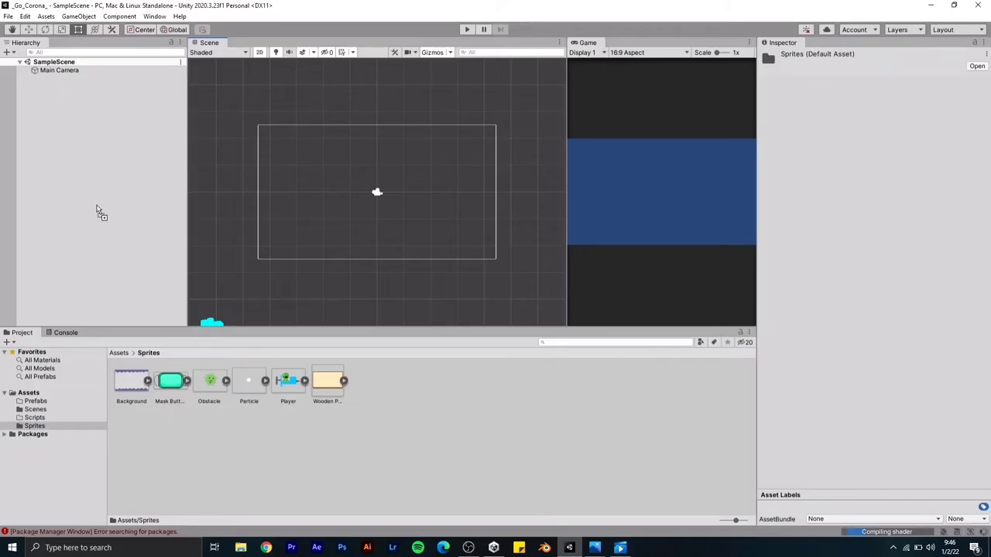
- Create a Player object from the sprite, add a Rigidbody 2D and fetch it in Player.cs
left_click_drag(99, 211, 102, 142)
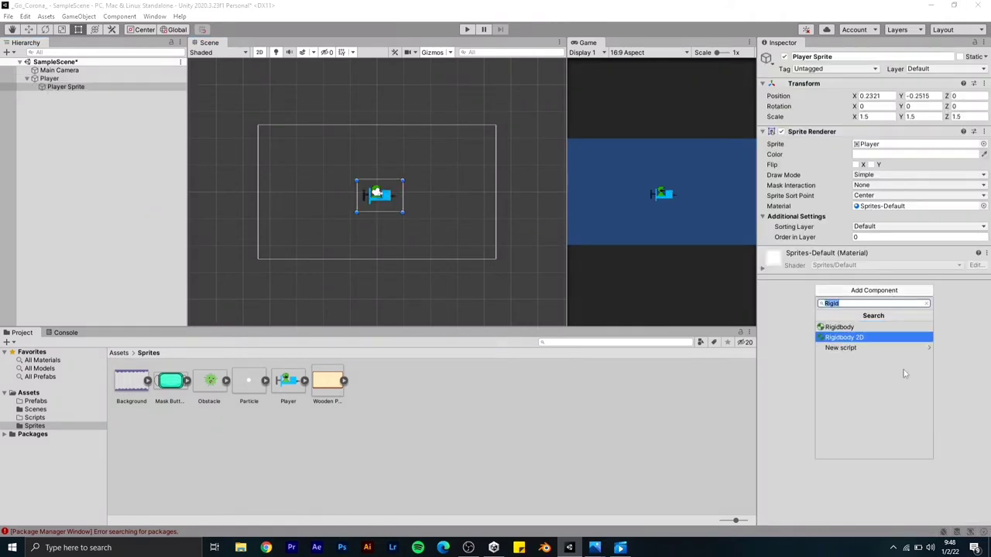
left_click(879, 339)
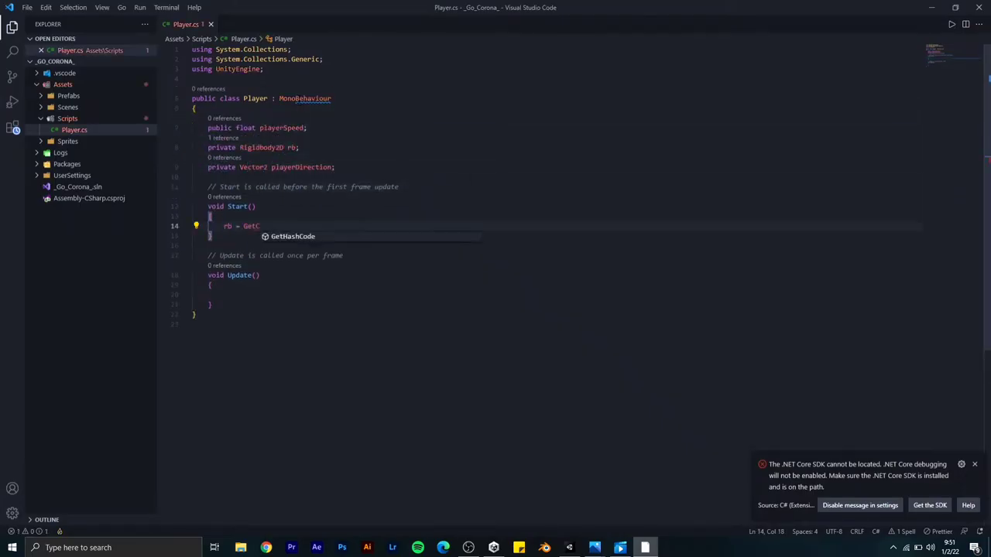
type("omponent<Rigidbody2d>();")
- In Update, read Input.GetAxisRaw('Vertical') into a normalized playerDirection vector
left_click(224, 295)
type("float directionY = Input.GetAxisRaw('Vertical');")
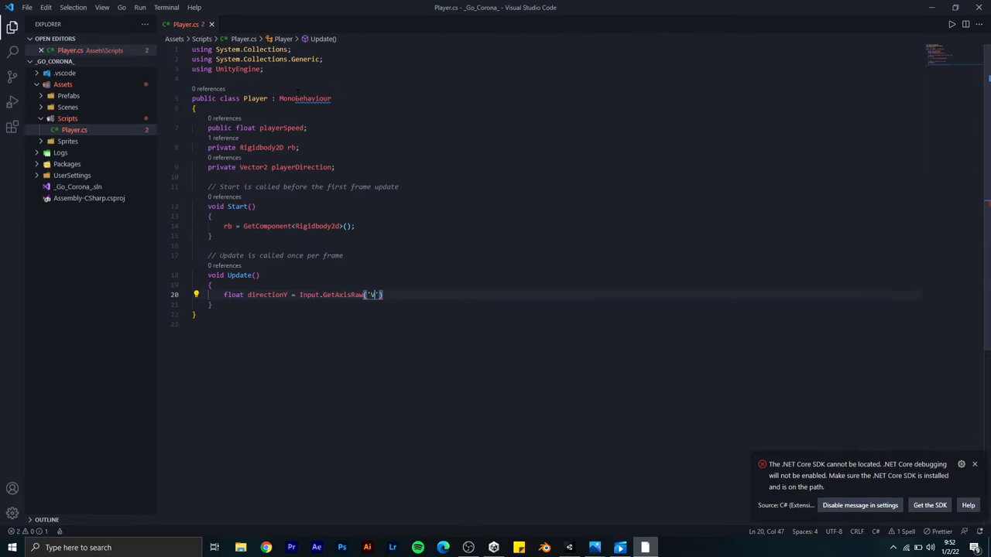
key("Return")
type("playerDirection = new Vector2(0, directionY).normalized;")
- Add a FixedUpdate method setting rb.velocity to playerDirection.y times playerSpeed
key("Down")
key("End")
key("Return")
key("Return")
type("void FixedUpdate()")
key("Return")
type("{")
key("Return")
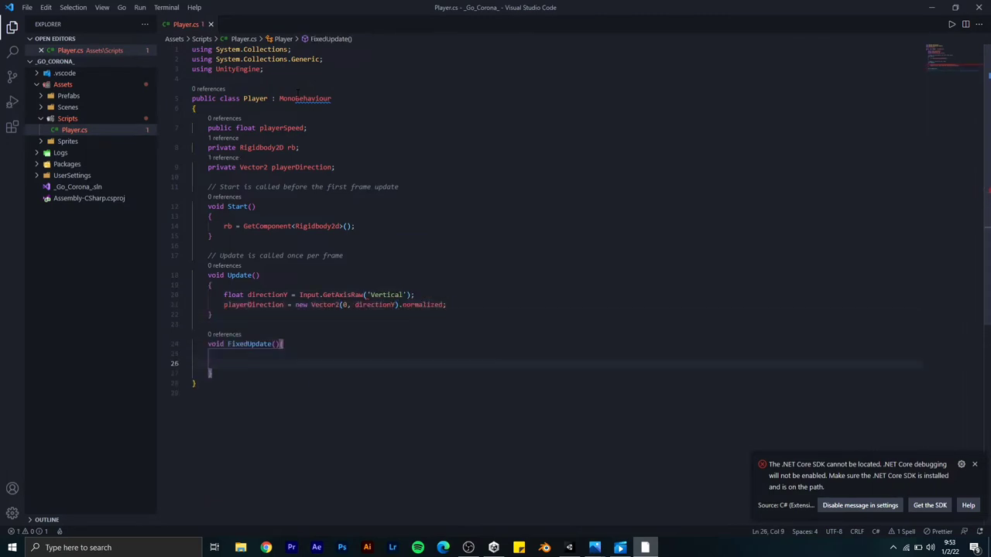
type("rb.velocity = new Vector2(0, playerDirection.y * playerSpeed);")
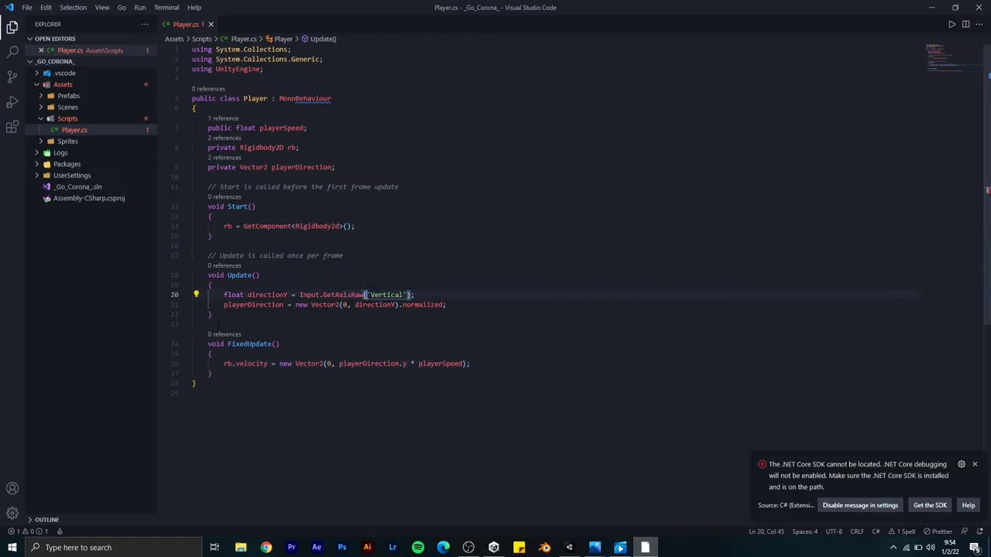
- Replace 'Vertical' with "Vertical", return to Unity and move the player up and down
key("Delete")
key("Delete")
key("Delete")
key("Delete")
key("Delete")
key("Delete")
key("Delete")
key("Delete")
key("Delete")
key("Delete")
type("\"Vertical\"")
scroll(698, 222, "down", 1)
key("alt+Tab")
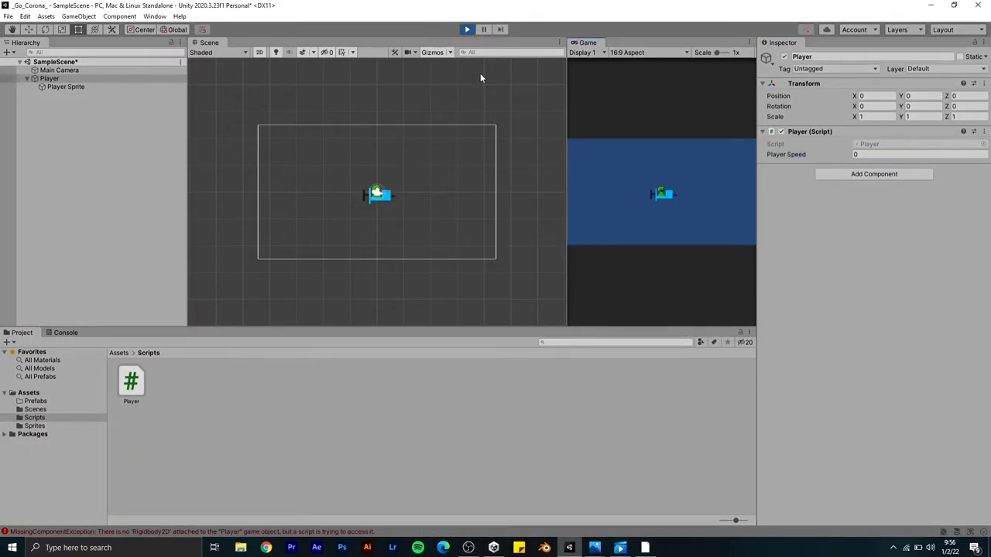
key("Up")
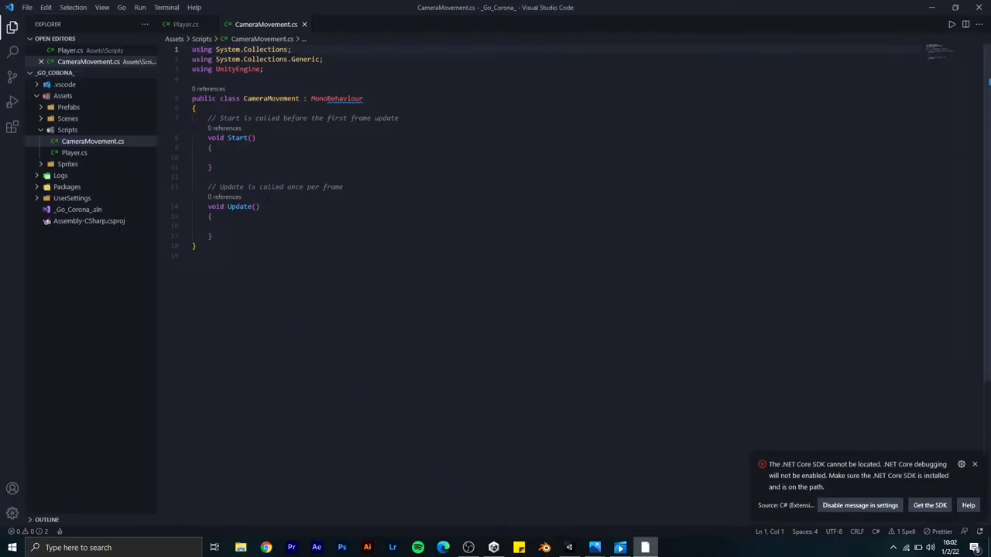
- Replace Start with a public float cameraSpeed field and begin a transform.position += new Vector3 line in Update
left_click_drag(207, 118, 203, 178)
type("punlic float cameraSpeed;")
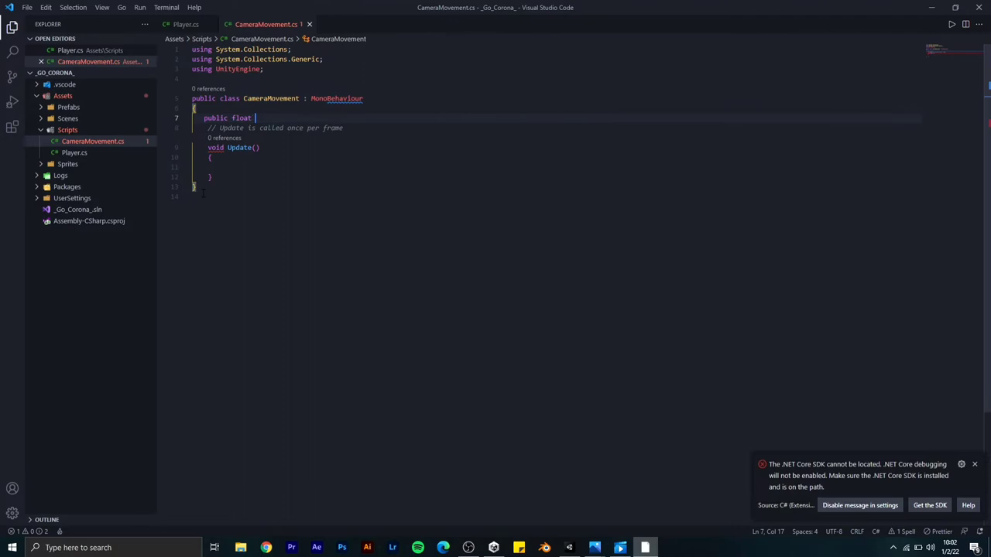
key("Down")
key("Down")
key("Down")
key("Down")
type("transform.position += ")
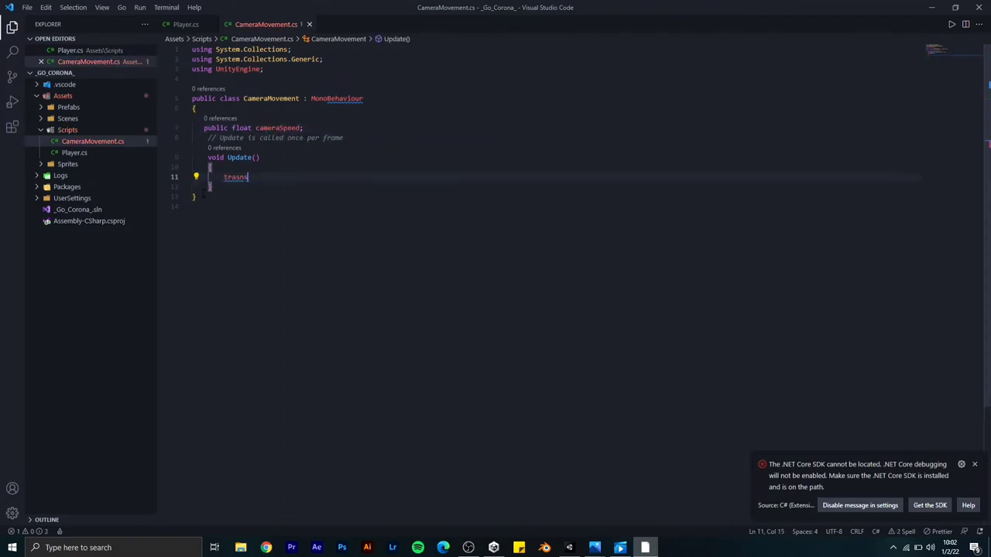
type("new Vector3(cam")
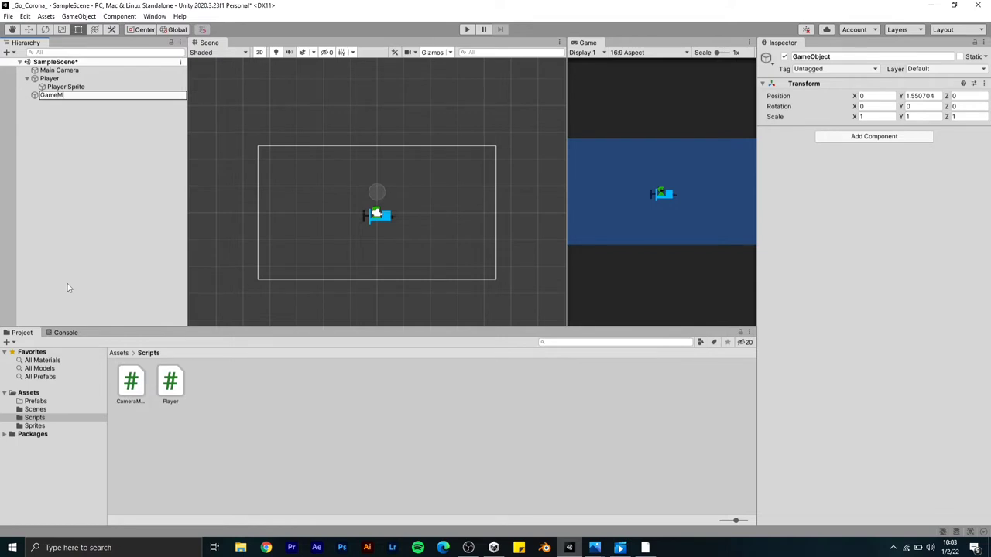
- Name the object GameManager, reset its Transform and attach the CameraMovement script
type("r")
key("Return")
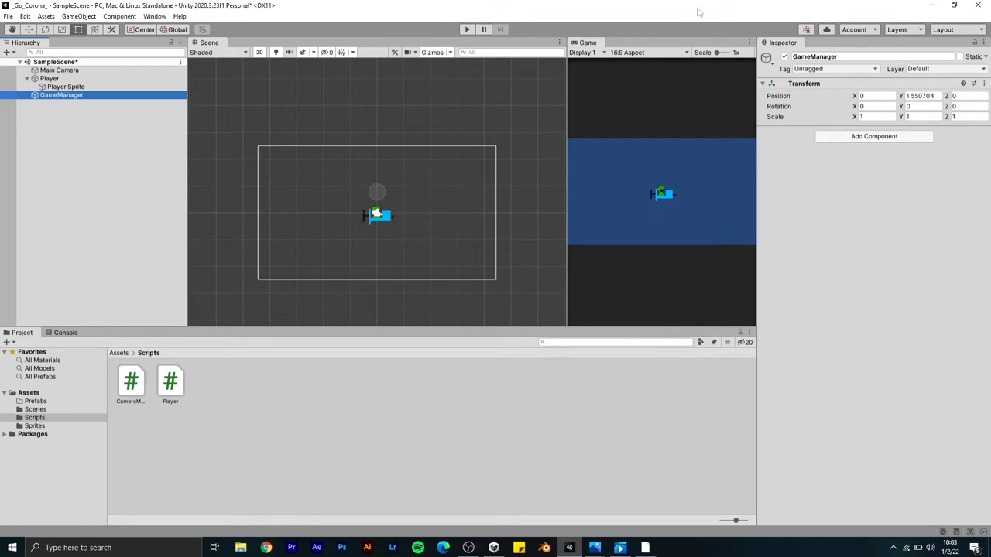
right_click(806, 92)
left_click(823, 89)
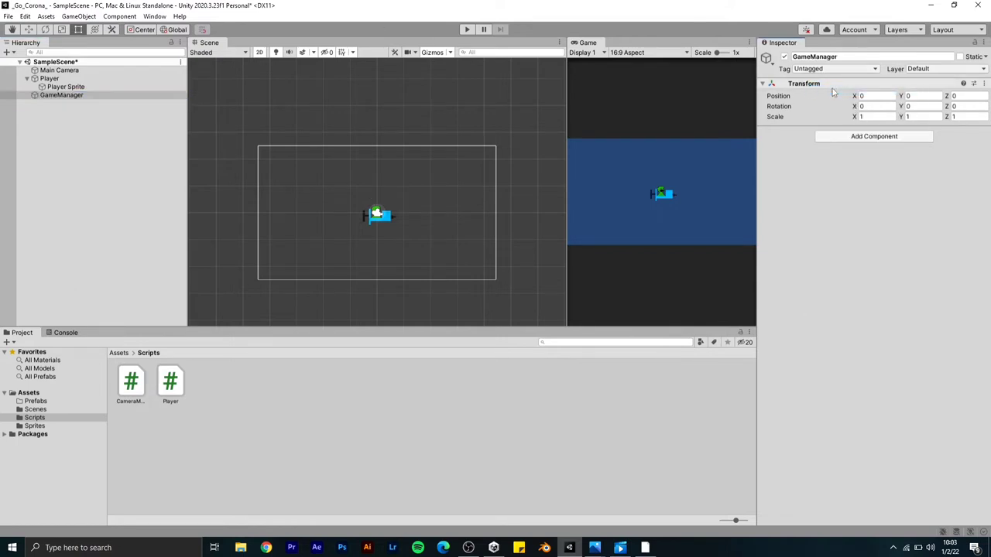
left_click_drag(823, 116, 943, 144)
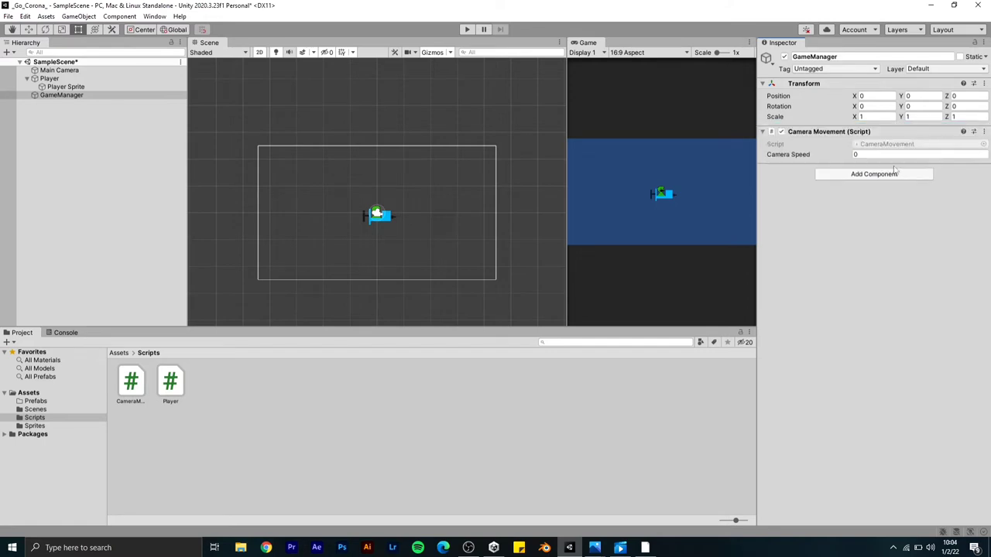
- Parent Player and Main Camera under GameManager and test the camera in play mode
left_click_drag(53, 78, 146, 81)
left_click(143, 159)
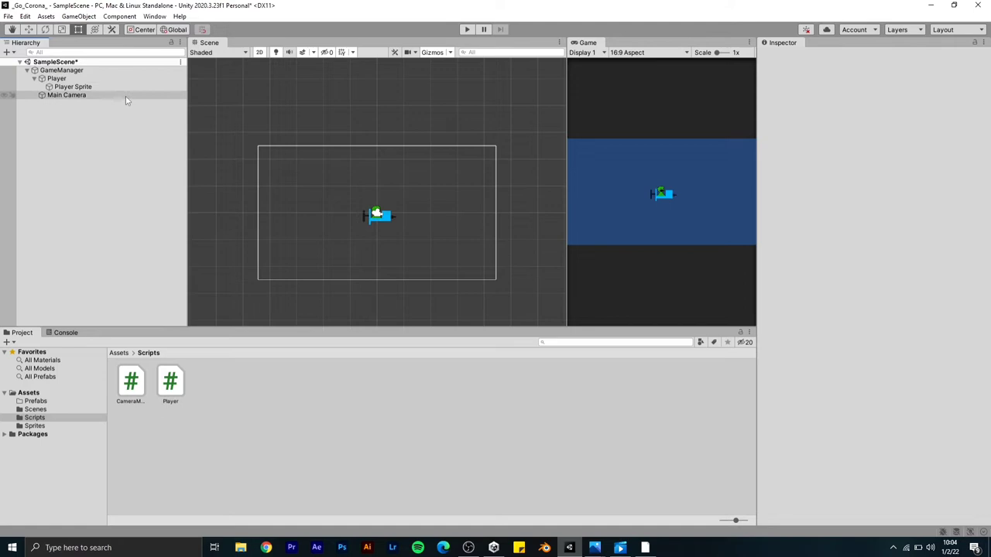
left_click(61, 69)
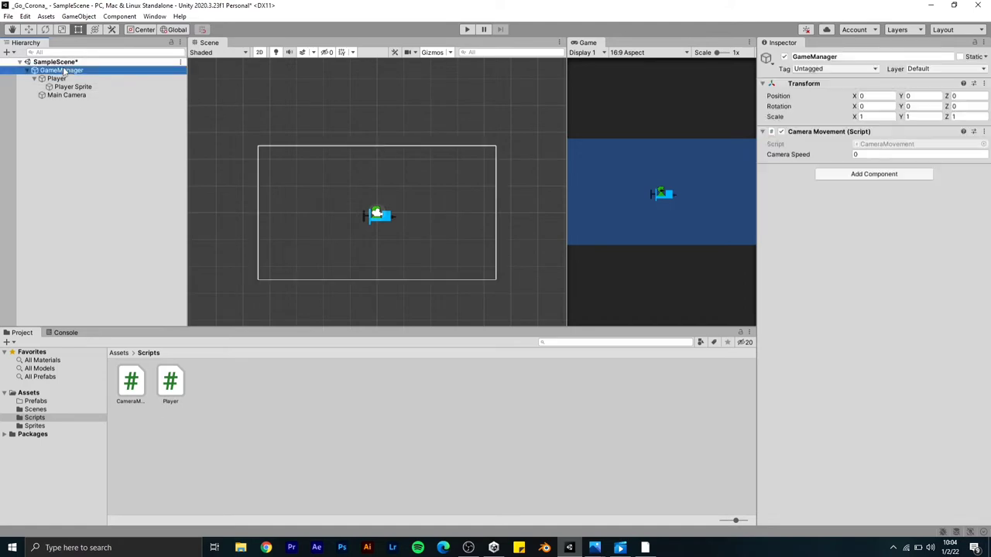
key("ctrl+p")
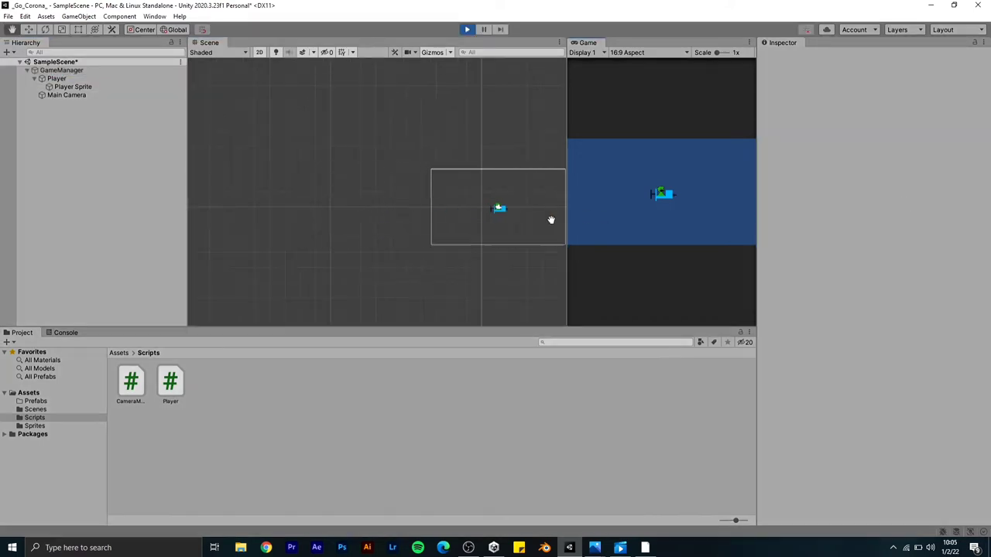
middle_click_drag(550, 220, 349, 230)
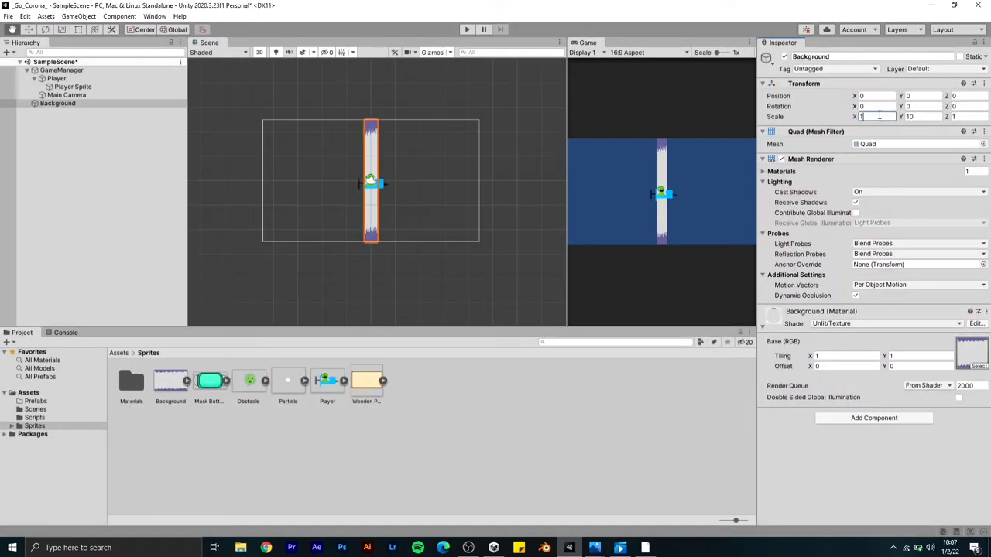
- Scale the Background to 18×10 and code LoopingBackground's speed, renderer fields and texture-offset update
type("8")
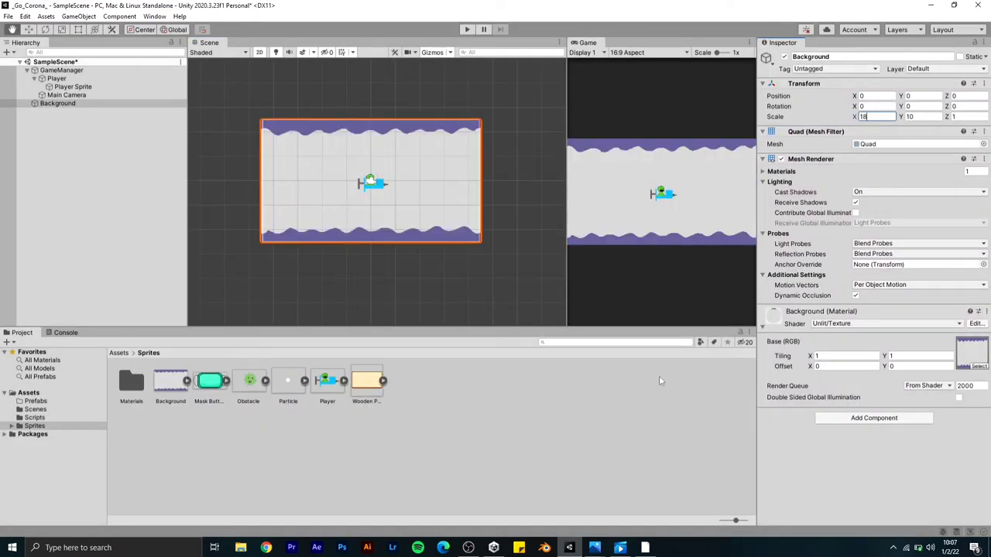
left_click(403, 85)
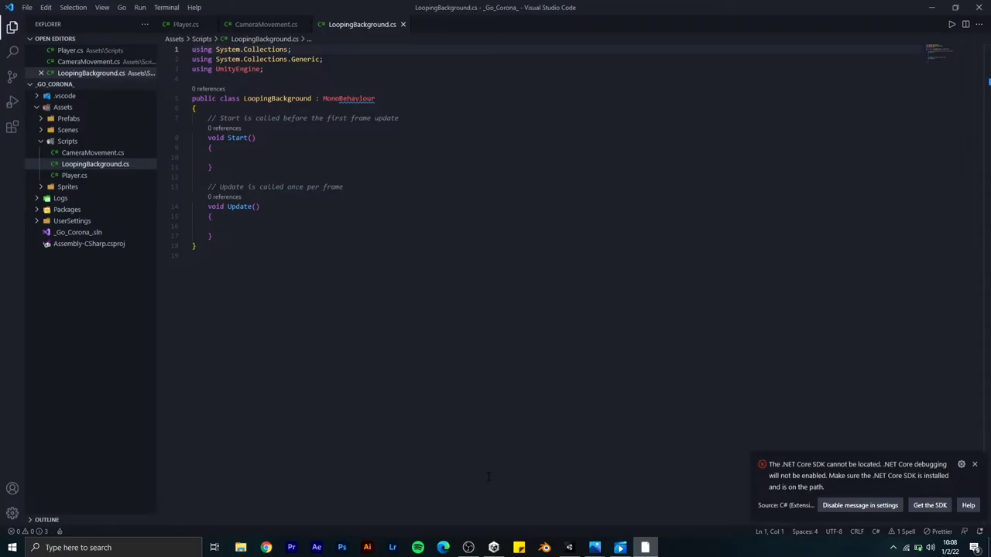
left_click_drag(207, 118, 214, 168)
type("public float backgroundSpeed;")
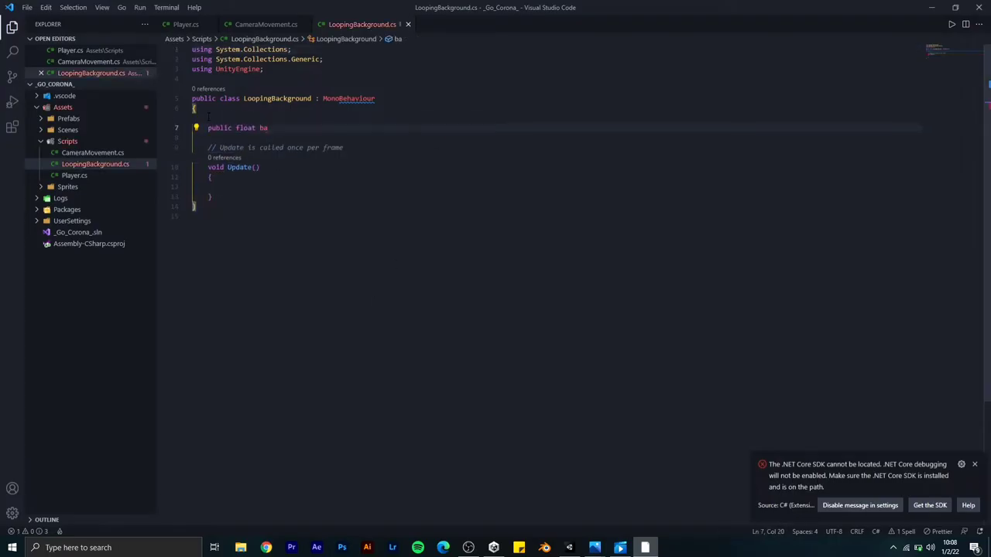
key("Return")
type("public Renderer backgroundRenderer;")
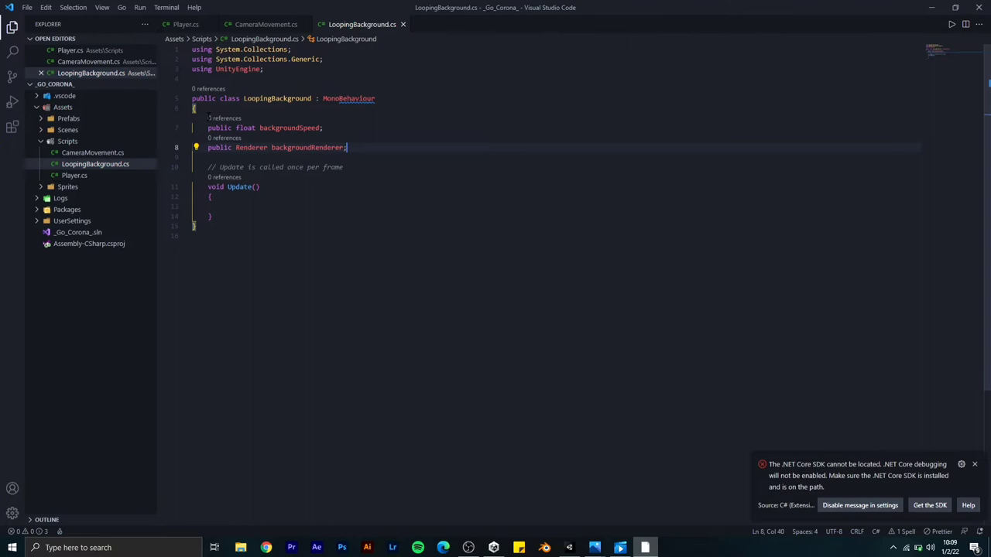
left_click(224, 206)
type("backgroundRenderer.material.mainTextureOffset += new Vector2(backgroundSpeed * Time.de")
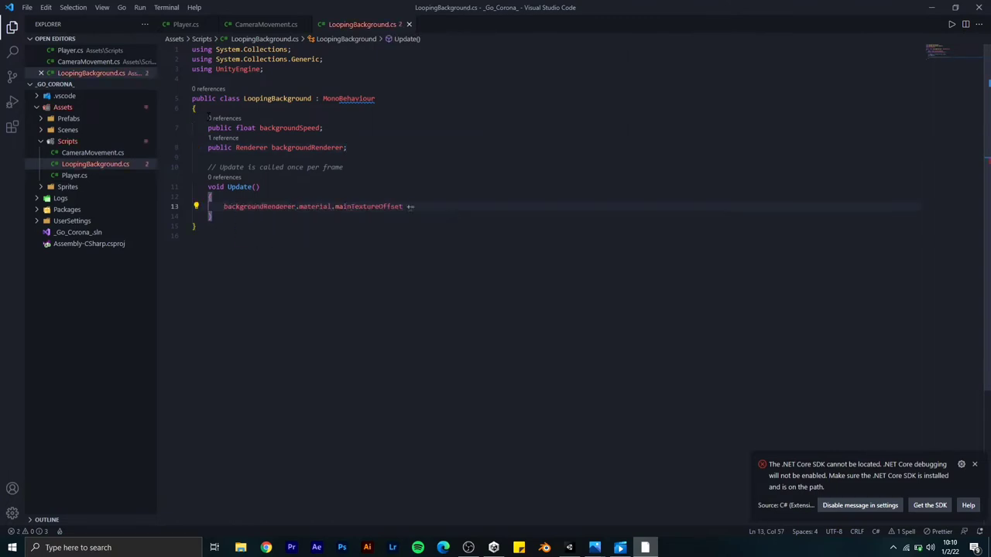
type("ltaTime, 0f);")
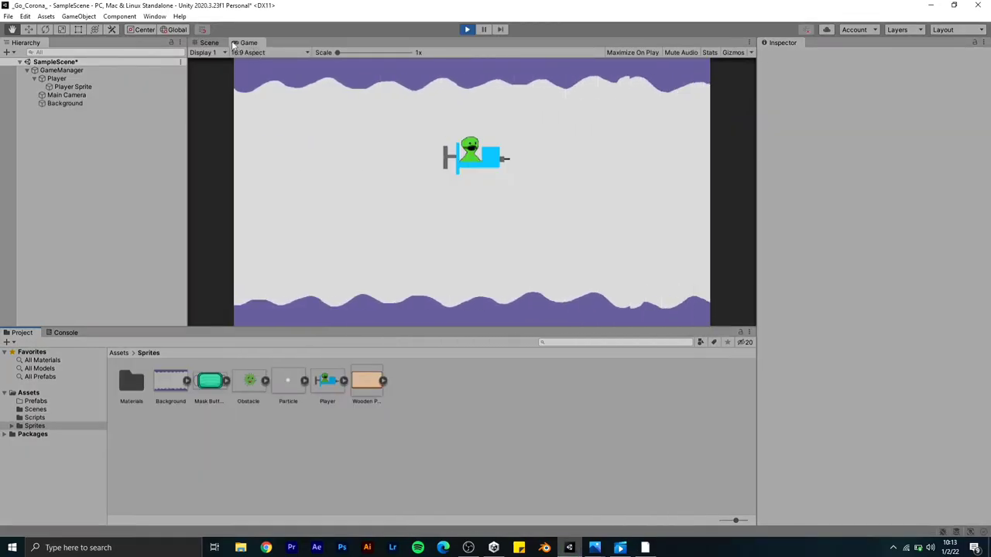
- Scale the Obstacle to 0.2, check the Player sprite, and open the Prefabs folder
left_click(131, 381)
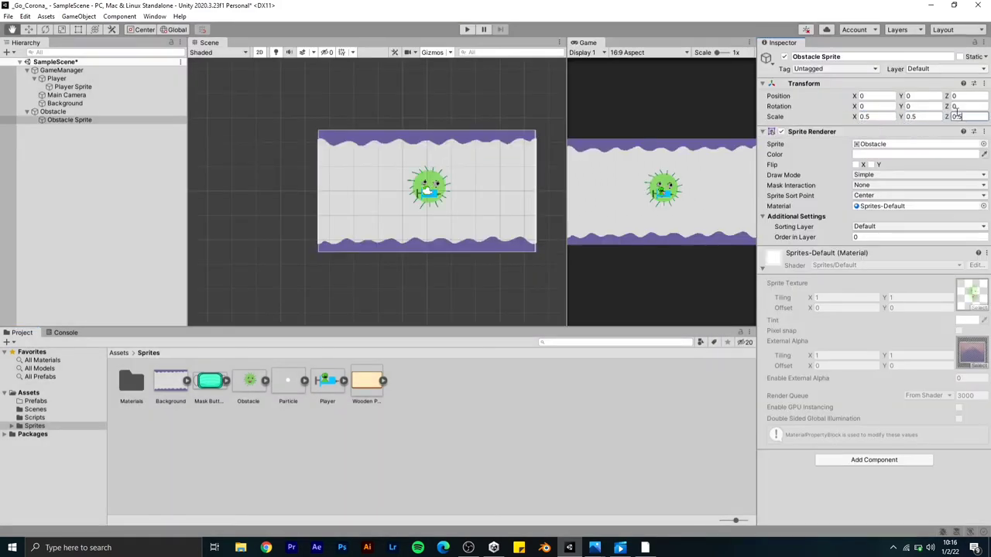
type("0.2")
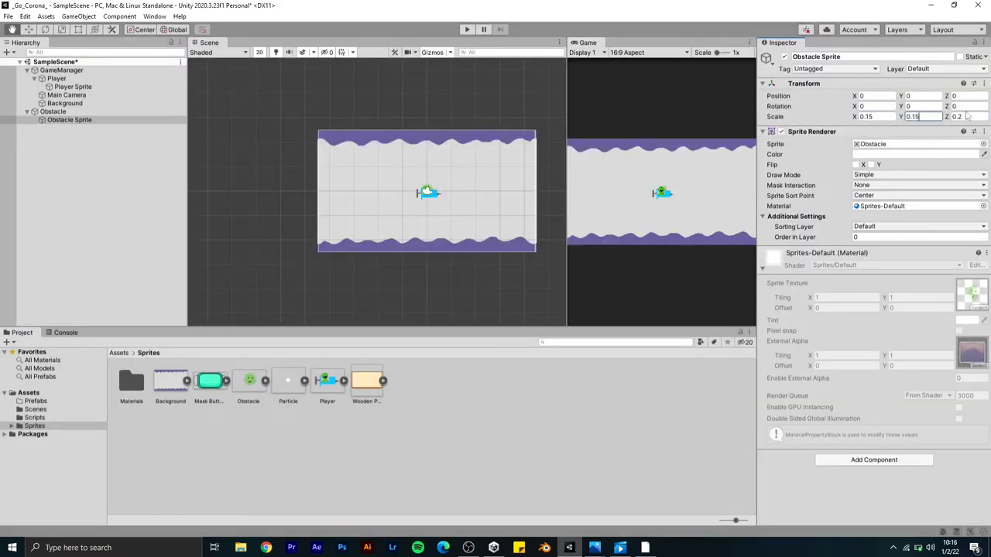
left_click(56, 78)
left_click(72, 87)
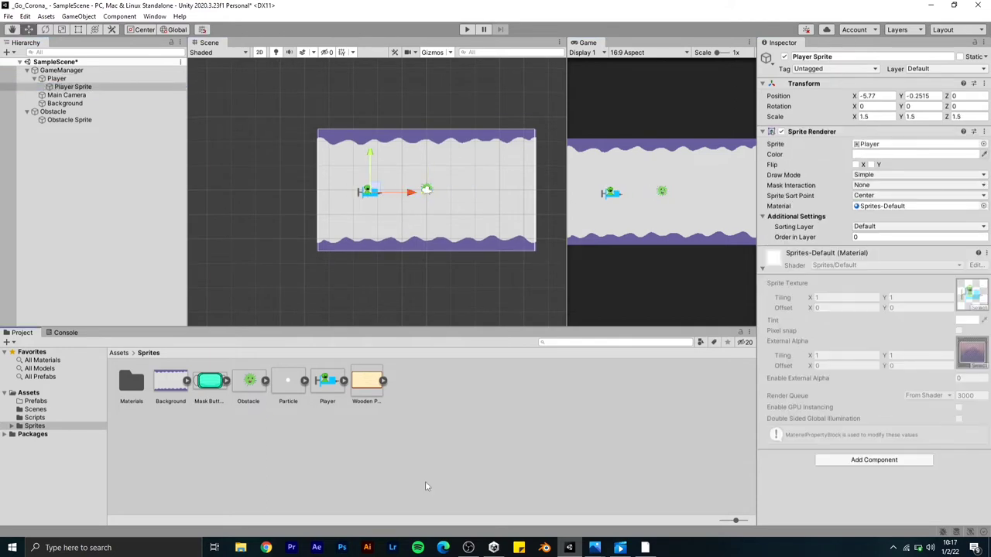
left_click(35, 401)
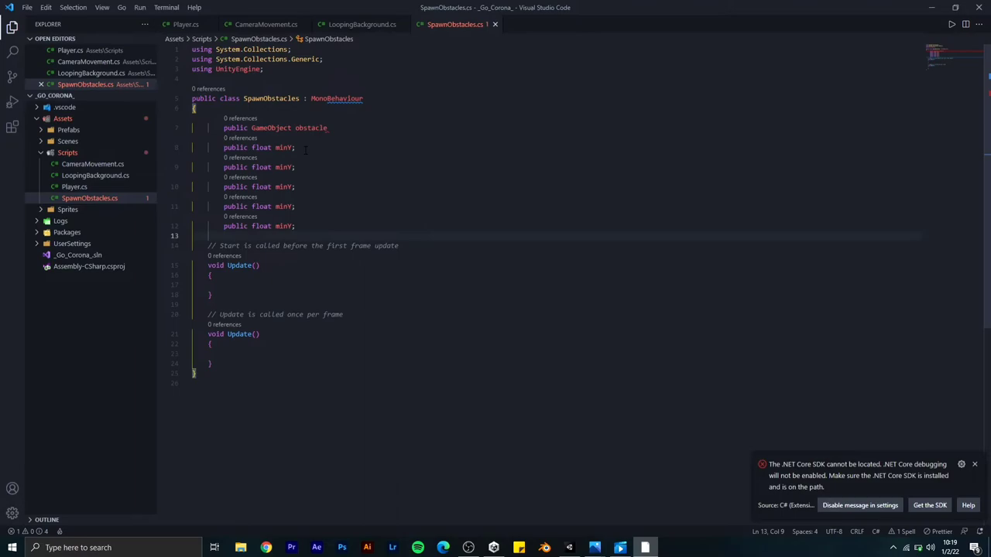
- Add a spawn timer and a Spawn method instantiating obstacles at random X and Y positions
type("public float timeBetweenSpawn; private float SpawnTime;if(Time.time")
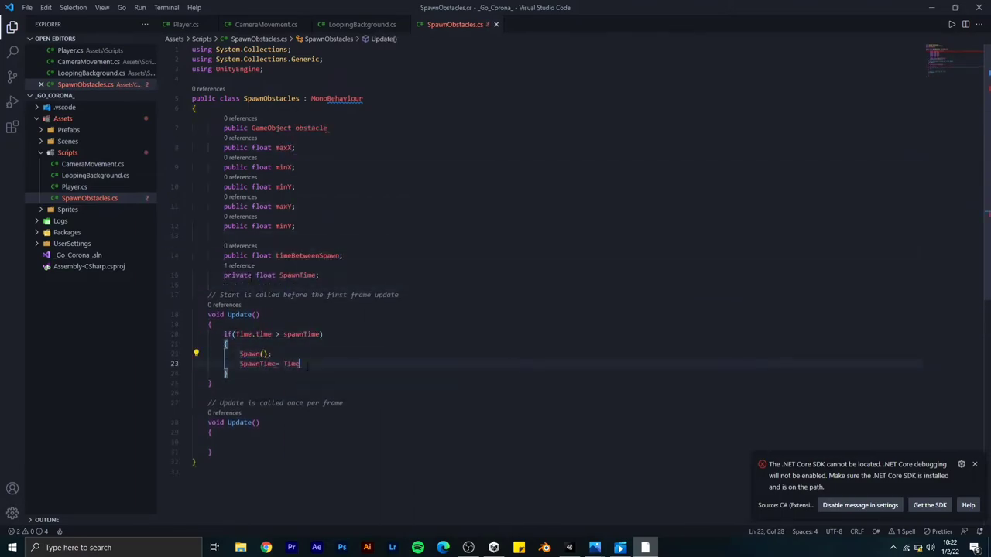
type("float randomX = randomX.Range(minX, maxX);")
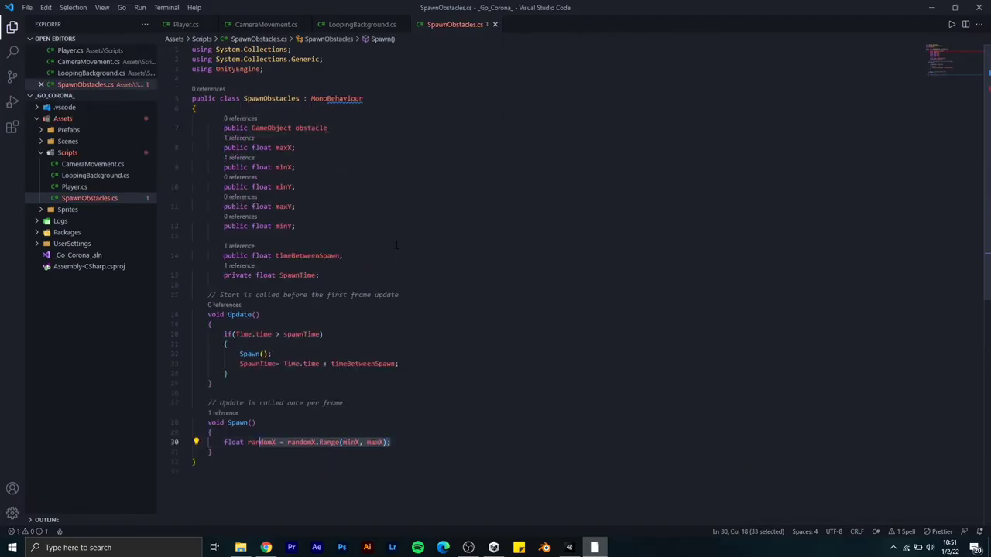
key("Return")
type("float randomX = randomX.Range(minY, maxY);")
key("Return")
key("Return")
type("Instantiate(obstacle, transform.position + new Vector3(rand")
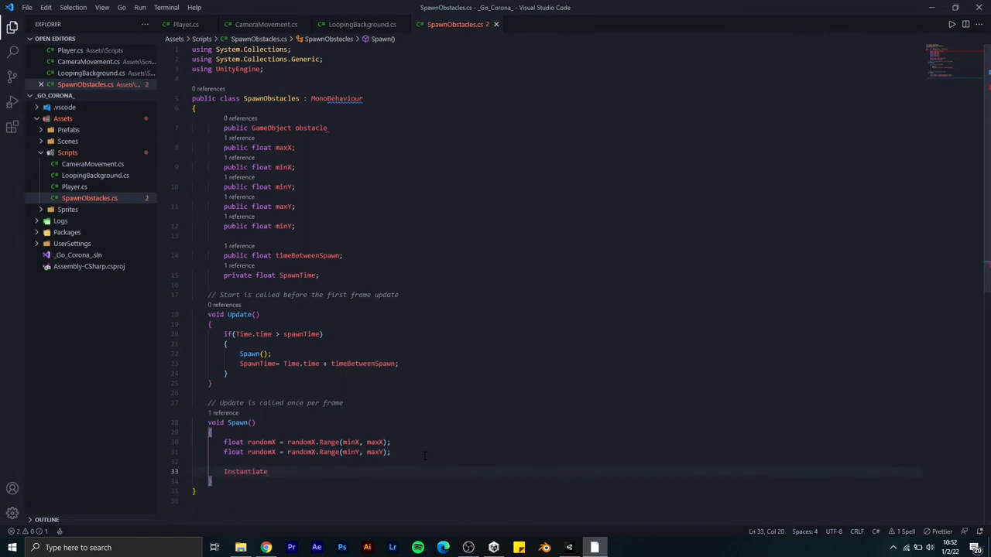
type("omX, randomY, 0), transformation.roatation);")
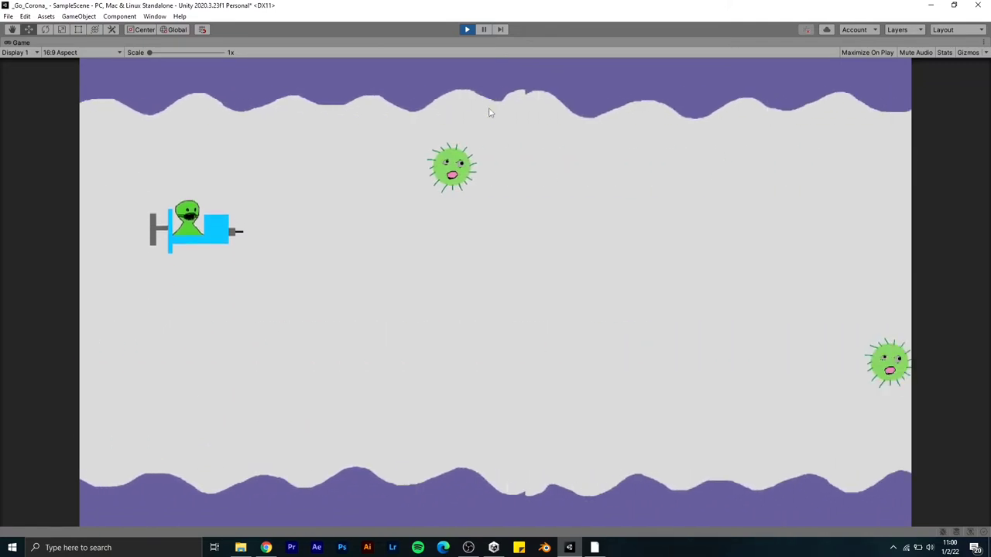
- Play the game, steering the syringe player up and down as viruses spawn
key("Down")
key("Up")
key("Down")
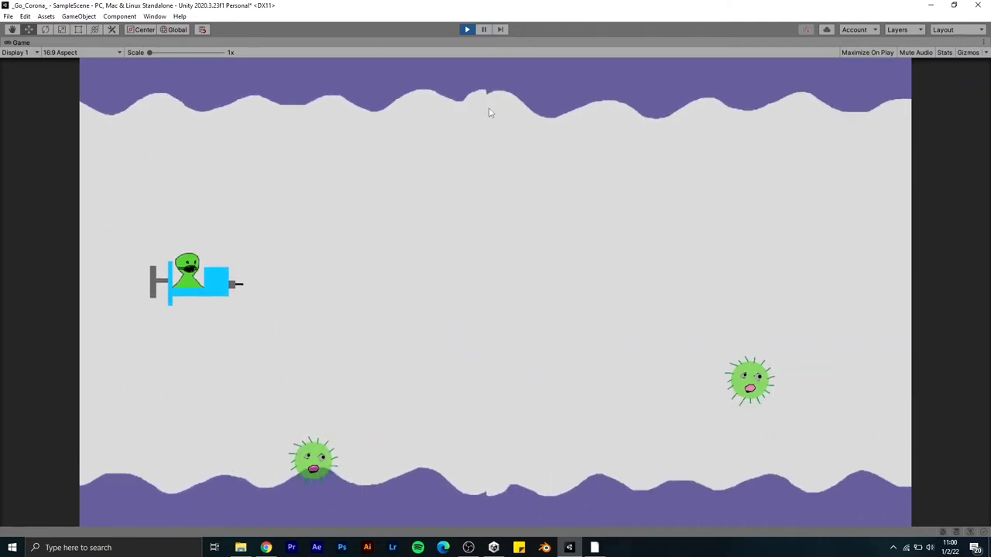
key("Down")
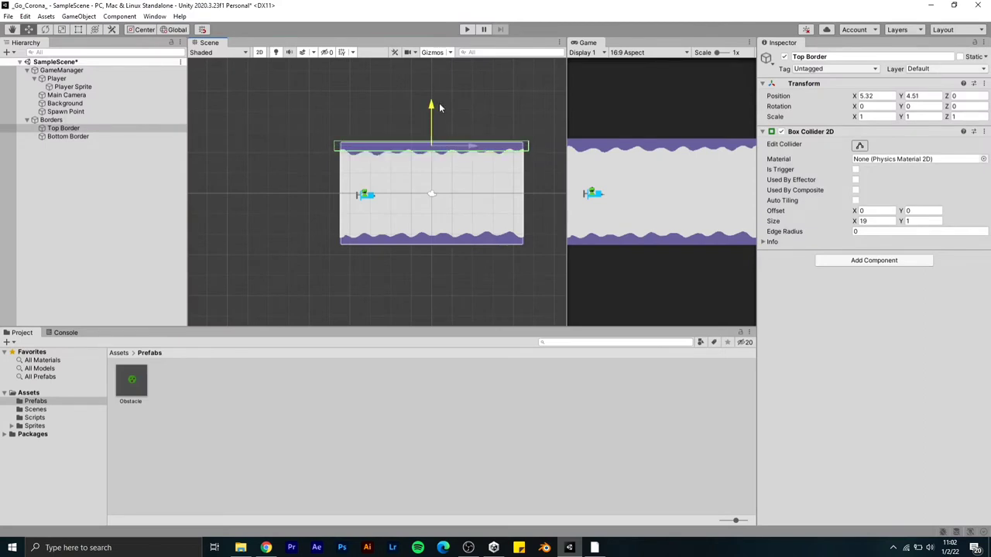
- Nudge the Bottom Border lower and fit the Player and Obstacle colliders to their sprites
left_click(437, 202)
left_click_drag(437, 203, 442, 208)
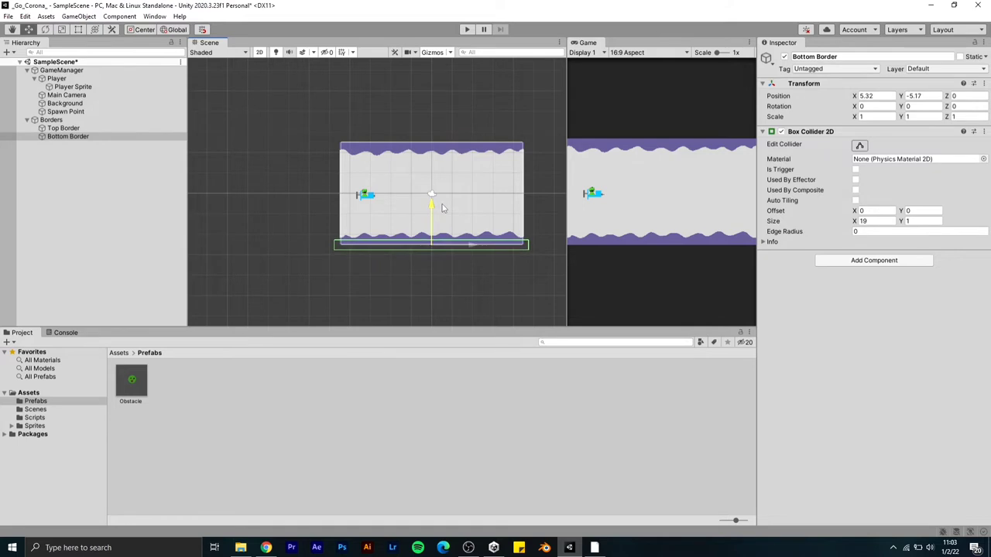
left_click(213, 206)
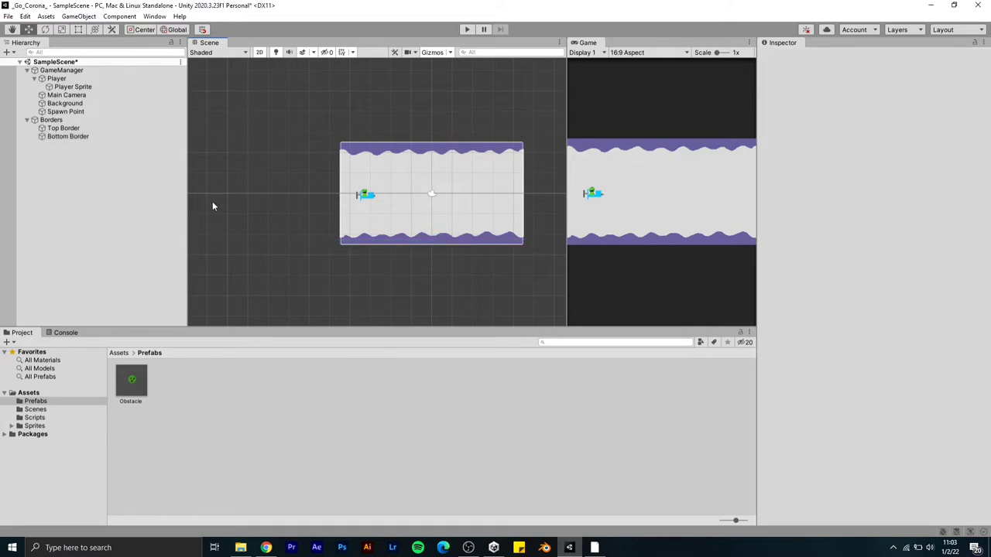
left_click(365, 194)
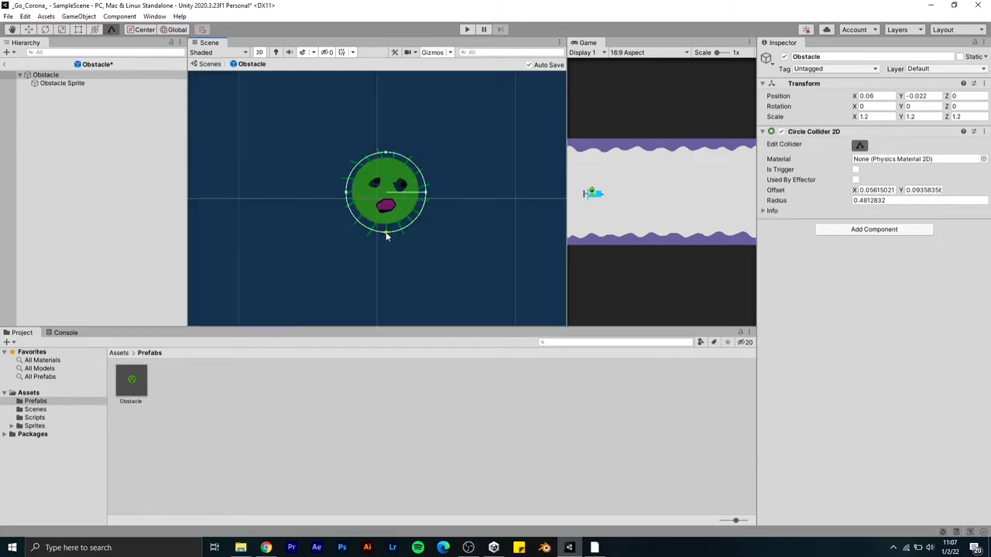
left_click_drag(387, 232, 386, 233)
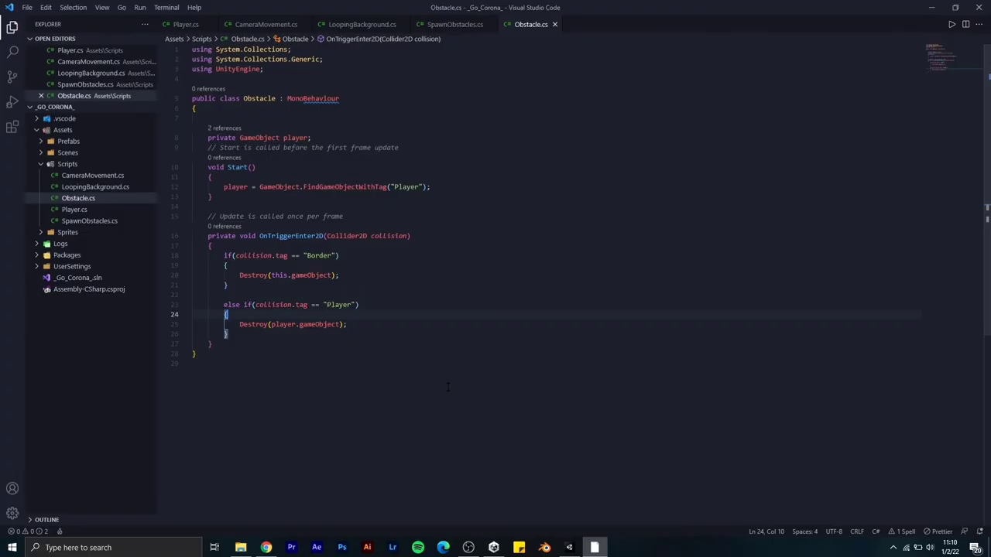
- Switch back to Unity so the updated Obstacle.cs compiles
left_click(569, 548)
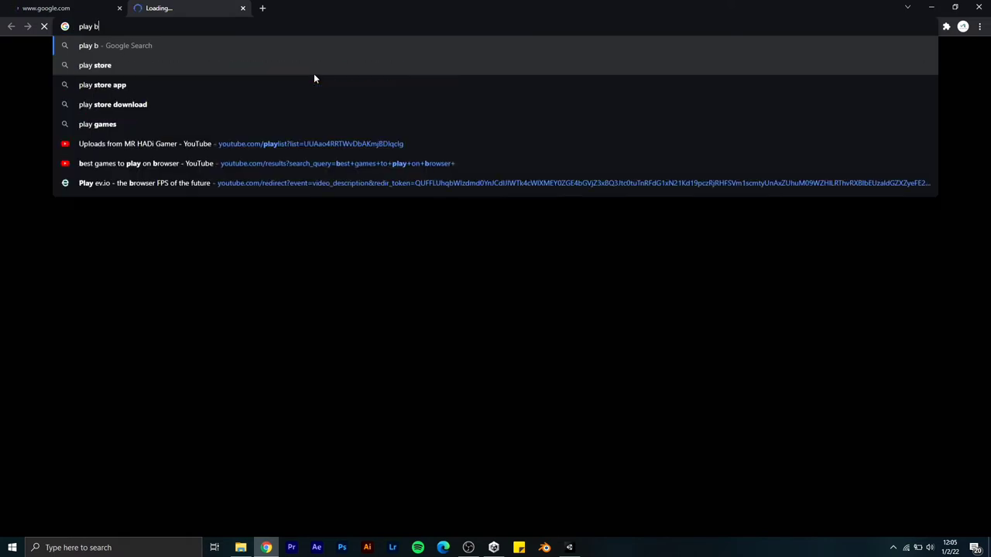
- Search for icon images and save the play and home icon PNGs
type("utton i")
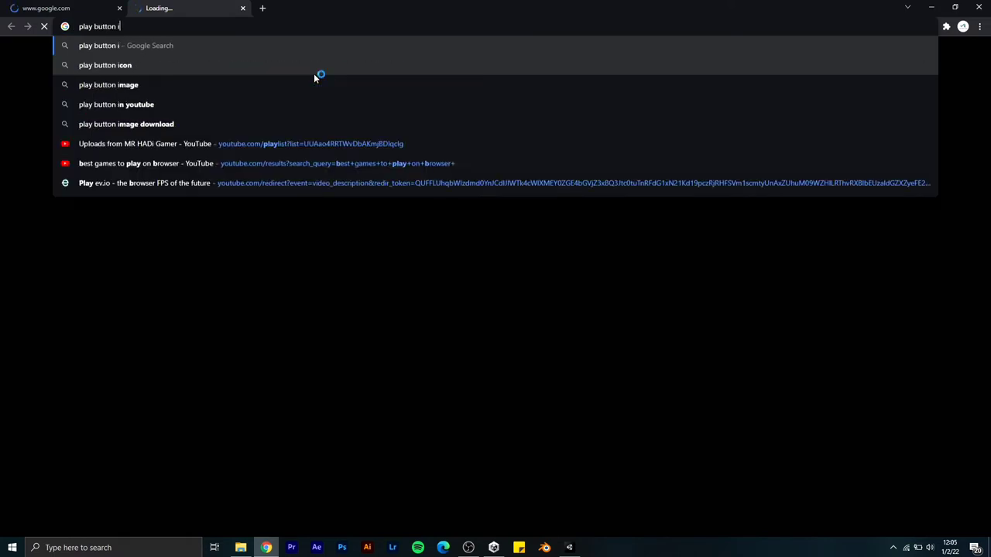
type("mg")
key("BackSpace")
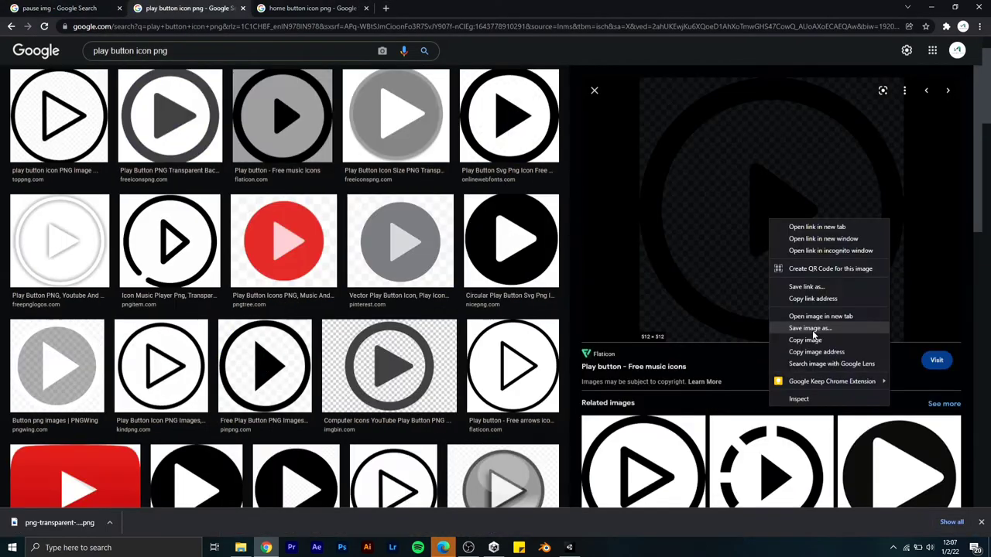
left_click(814, 337)
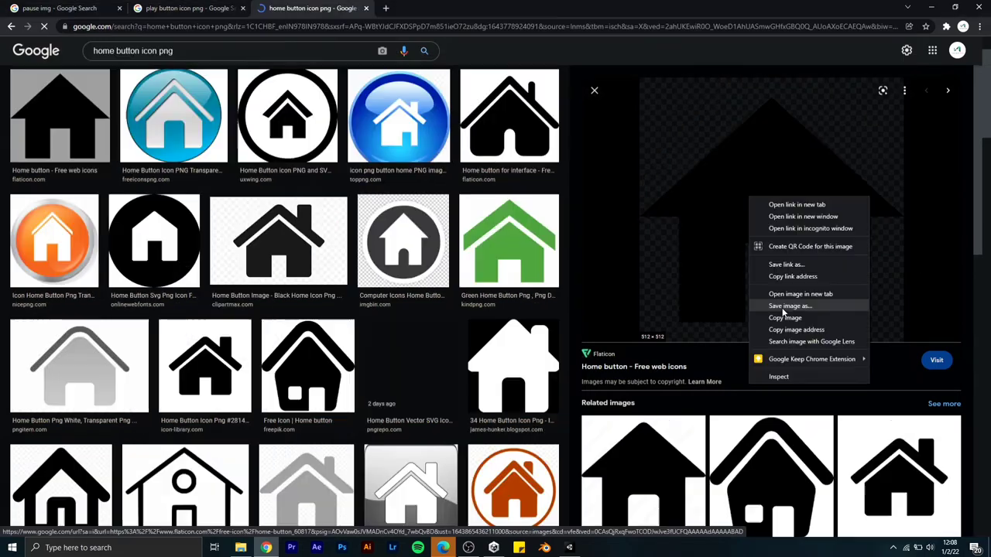
left_click(779, 312)
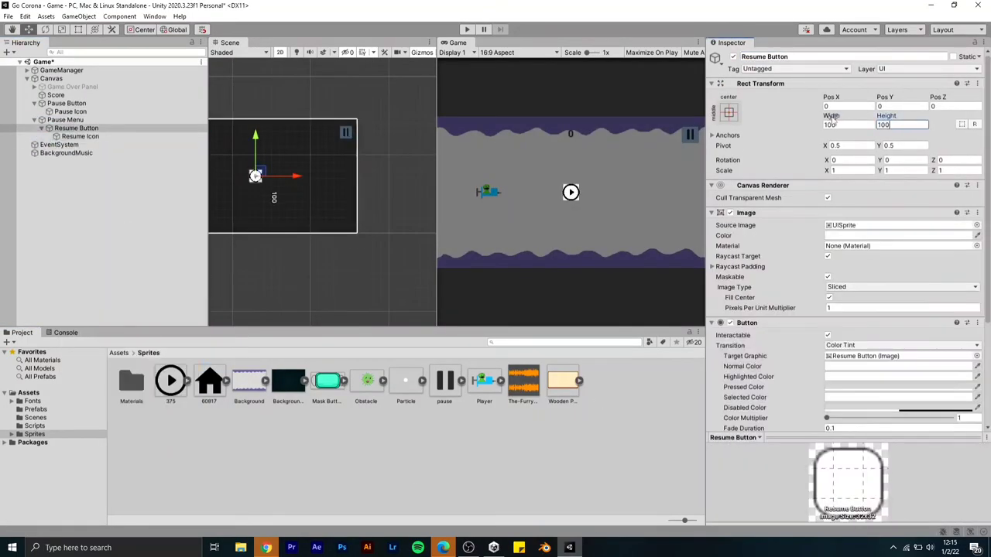
- Label the Home button, deactivate the Pause Menu, and go to the Scripts folder
type("Home Button")
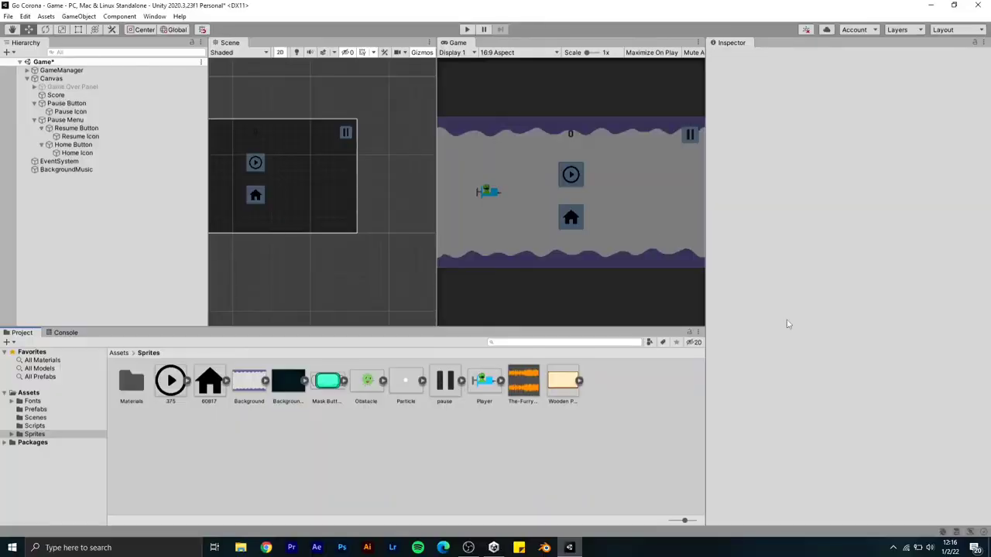
left_click(34, 426)
left_click(327, 383)
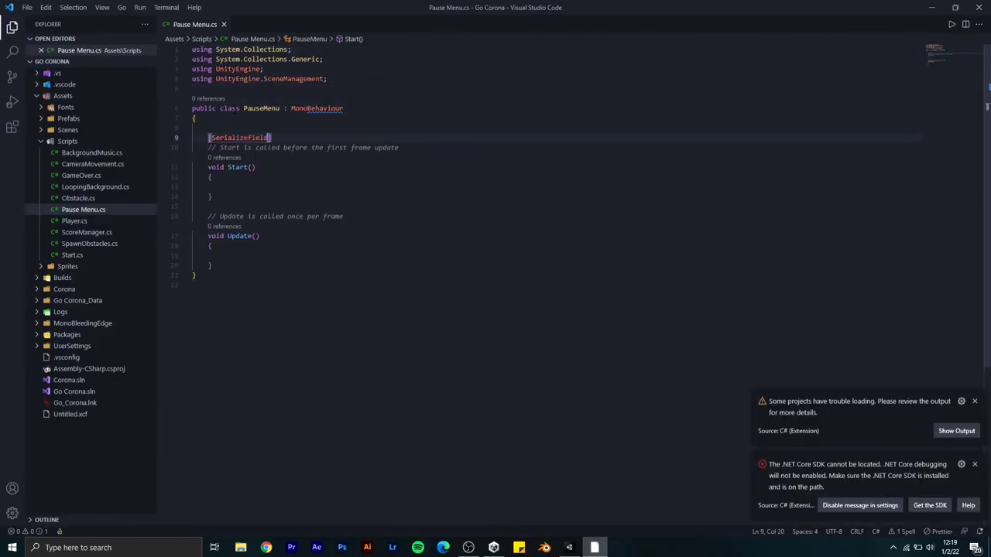
- Begin adding the SceneManagement import and pause code to the Pause Menu script
left_click(261, 187)
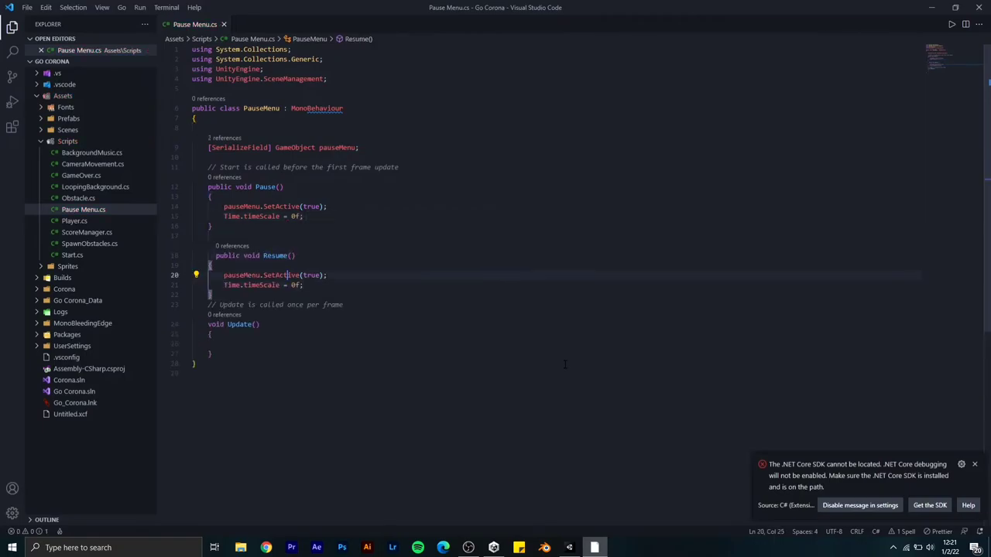
type("S")
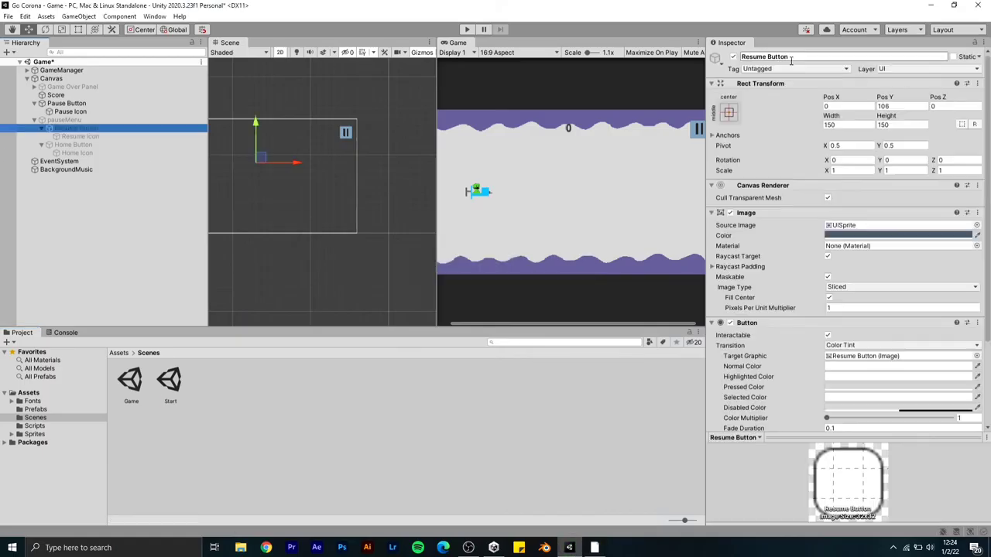
scroll(867, 325, "down", 3)
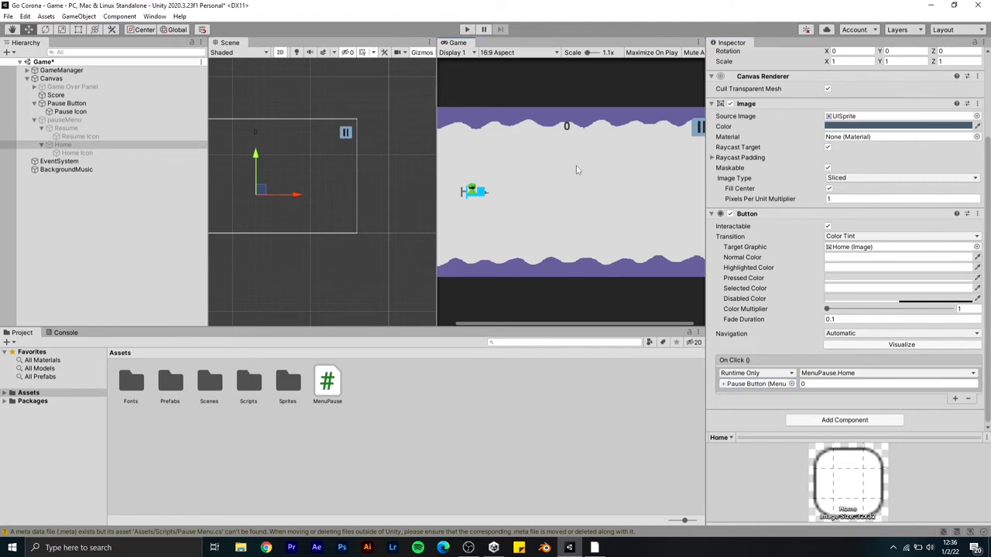
- In play mode, pause, resume, pause again, return Home, then START a new game
key("ctrl+p")
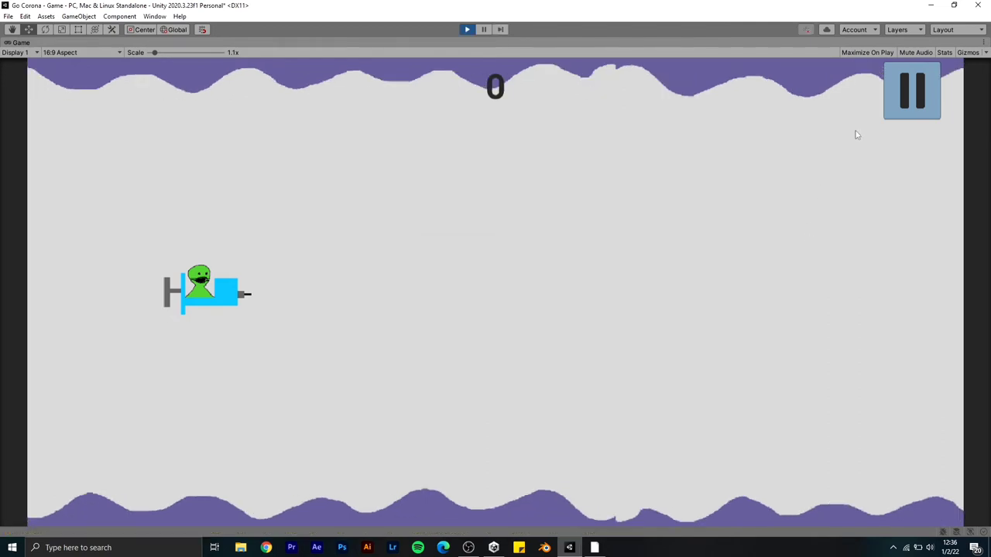
left_click(906, 93)
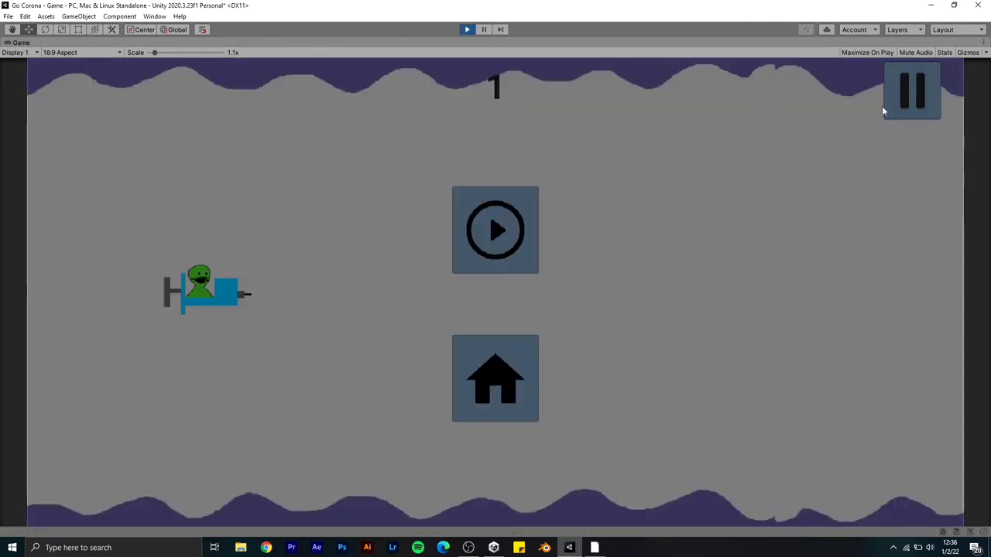
left_click(496, 231)
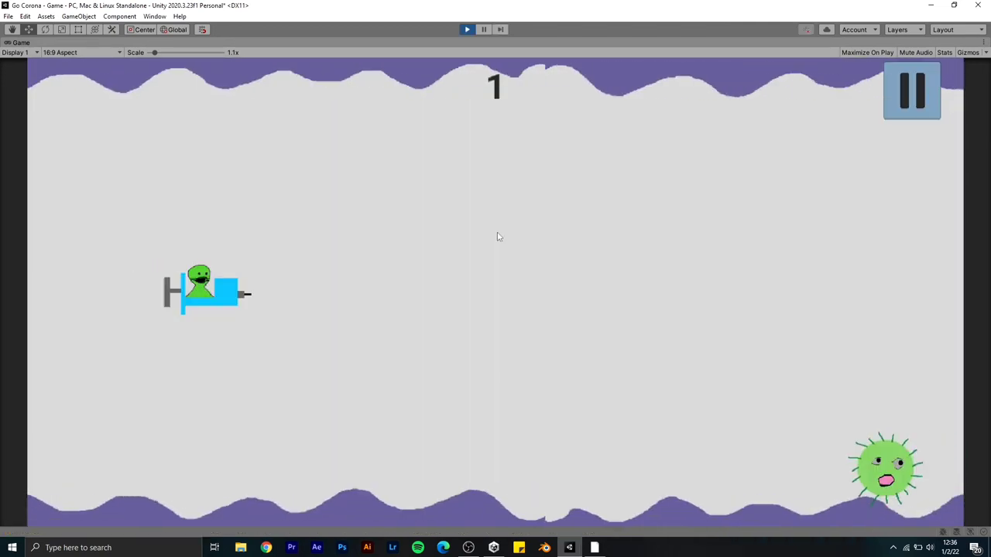
left_click(912, 91)
left_click(531, 362)
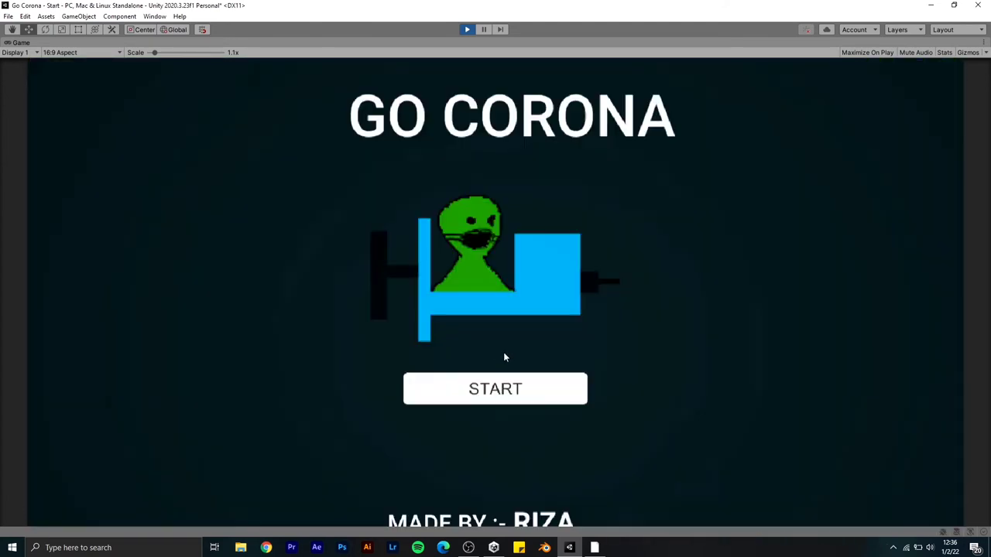
left_click(502, 389)
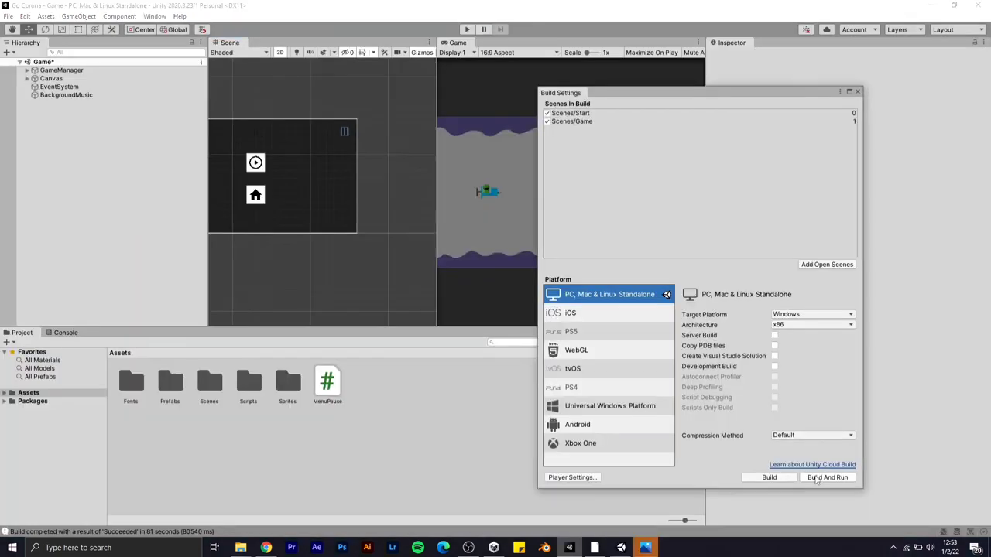
- Build the PC, Mac & Linux Standalone game into the selected output folder
left_click(815, 476)
left_click(403, 283)
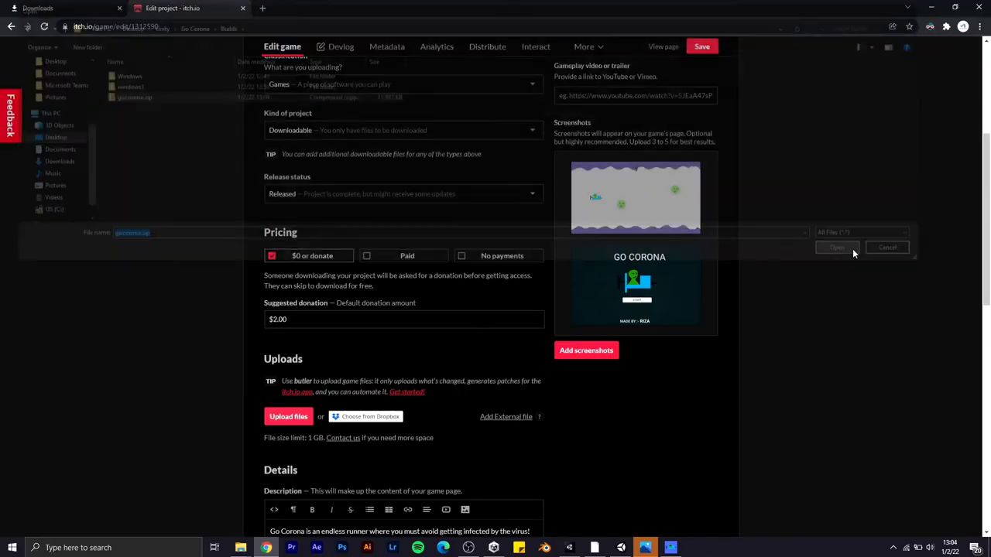
- Upload gocorona.zip as the game file and set pricing to No payments
left_click(853, 249)
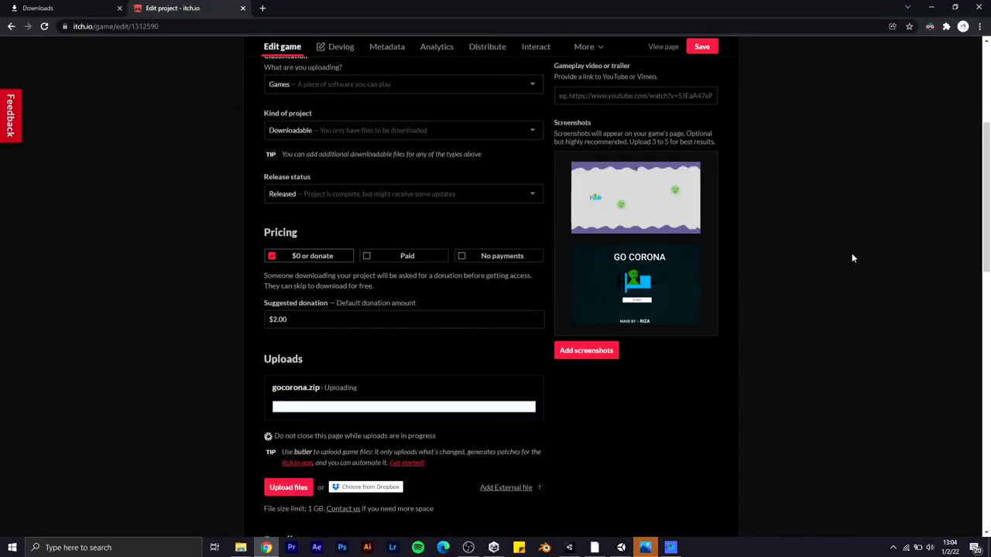
scroll(209, 279, "down", 3)
scroll(209, 280, "up", 2)
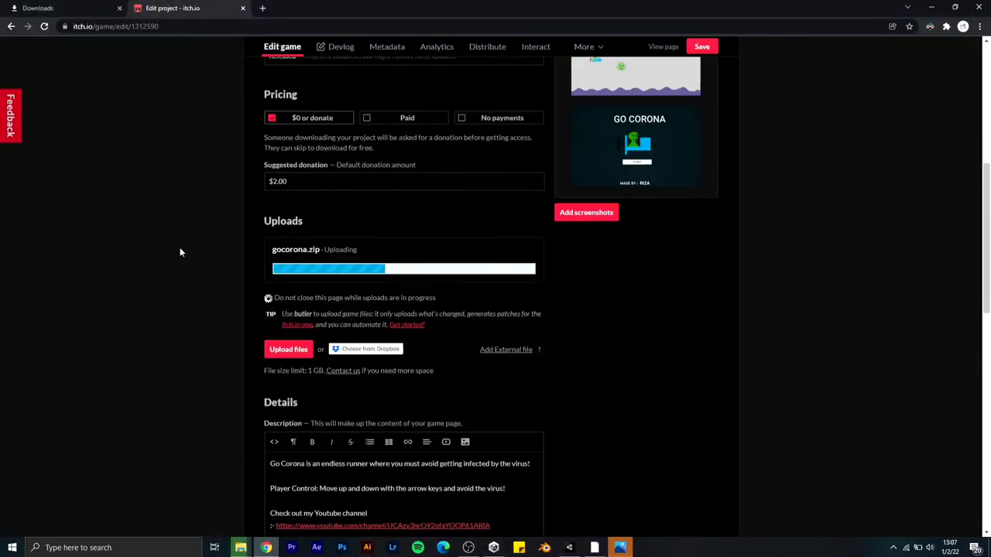
left_click(462, 118)
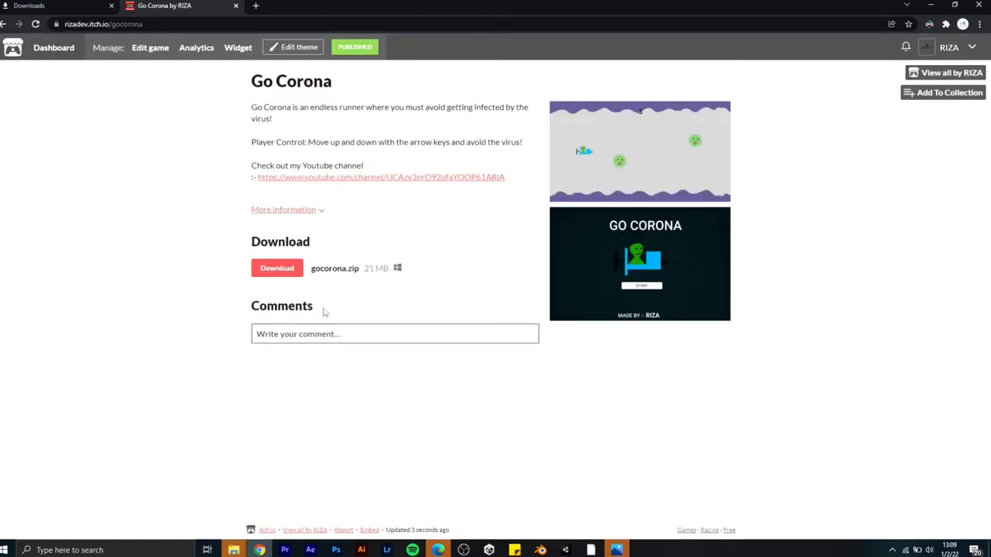
- Download gocorona.zip from the Go Corona page and open gocorona (1).zip
left_click(326, 329)
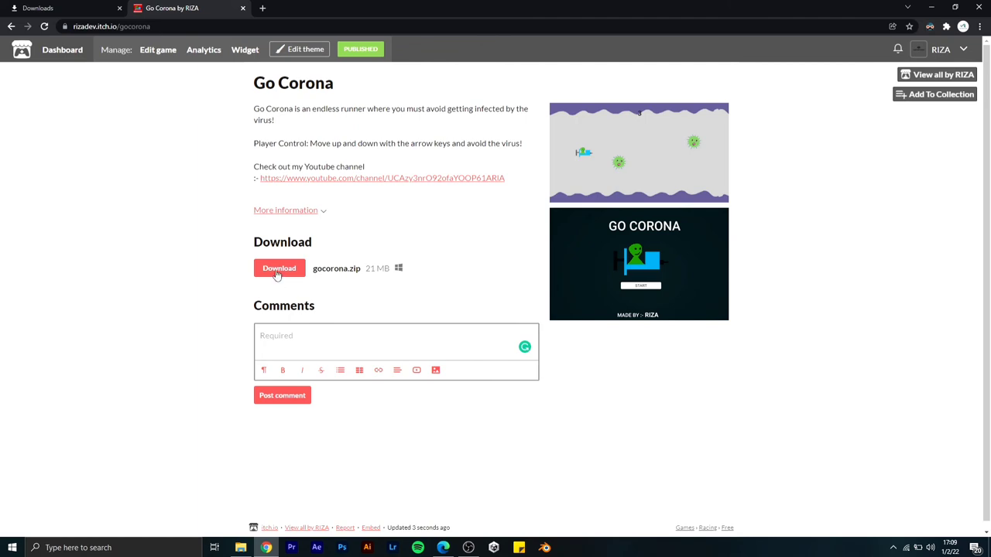
left_click(276, 271)
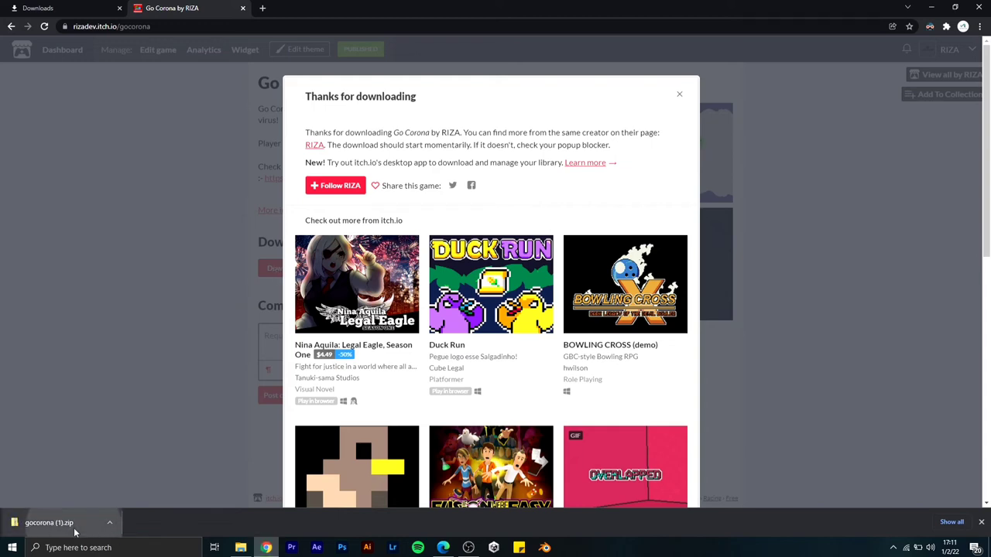
left_click(74, 522)
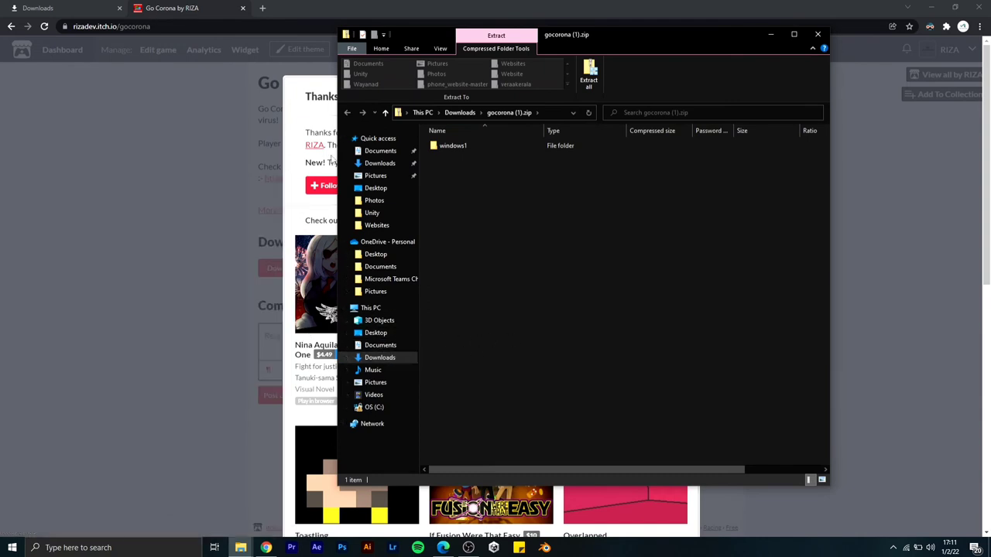
- Extract all files from the gocorona archive to the suggested Downloads folder
double_click(473, 146)
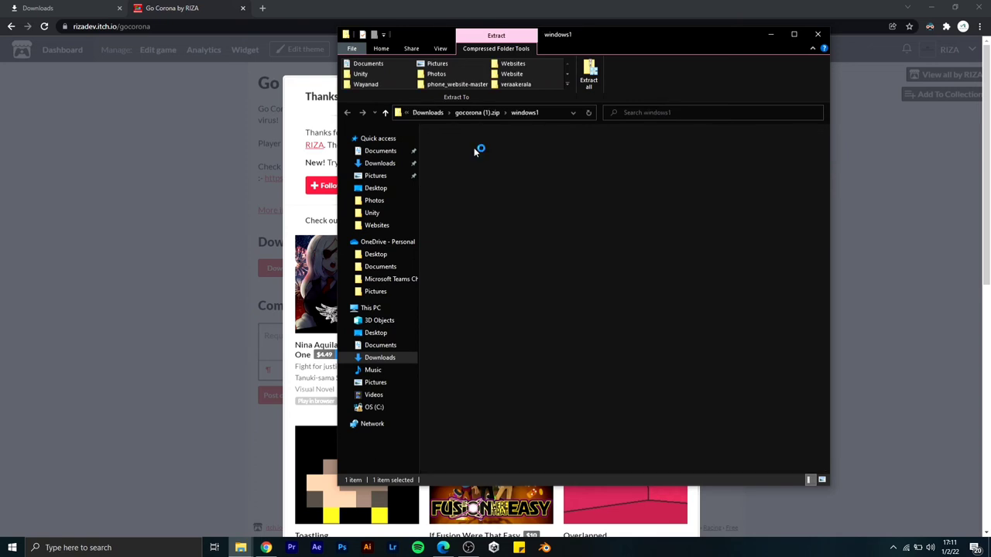
double_click(469, 169)
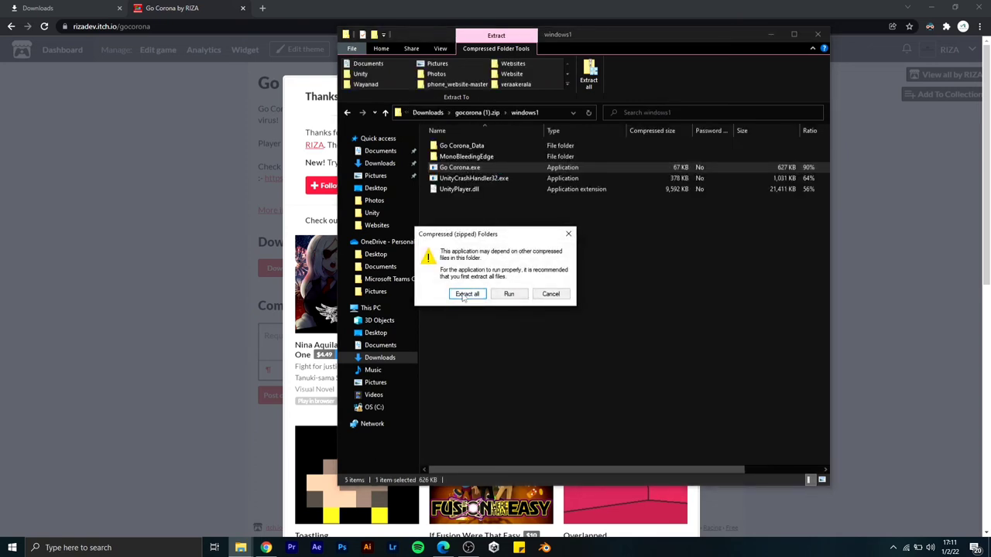
left_click(467, 294)
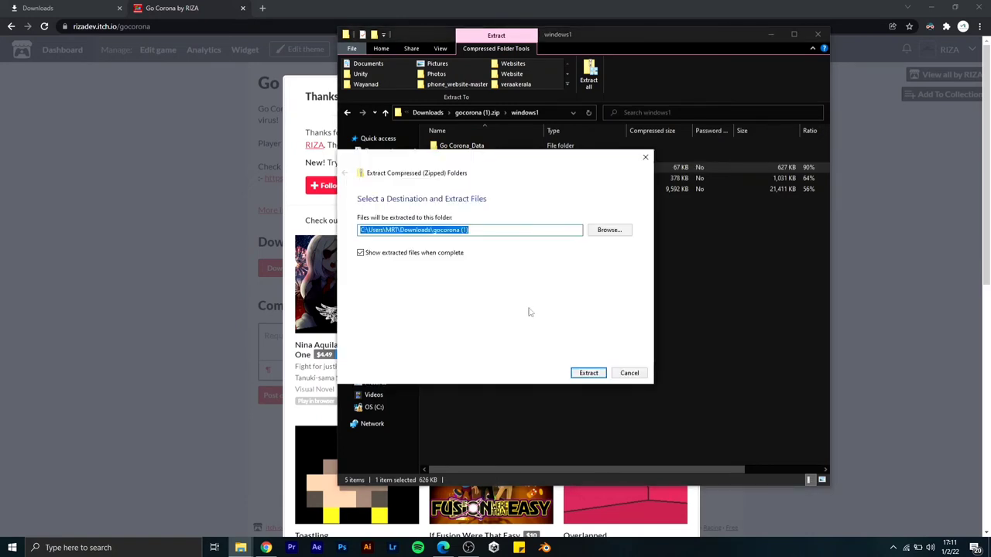
left_click(586, 379)
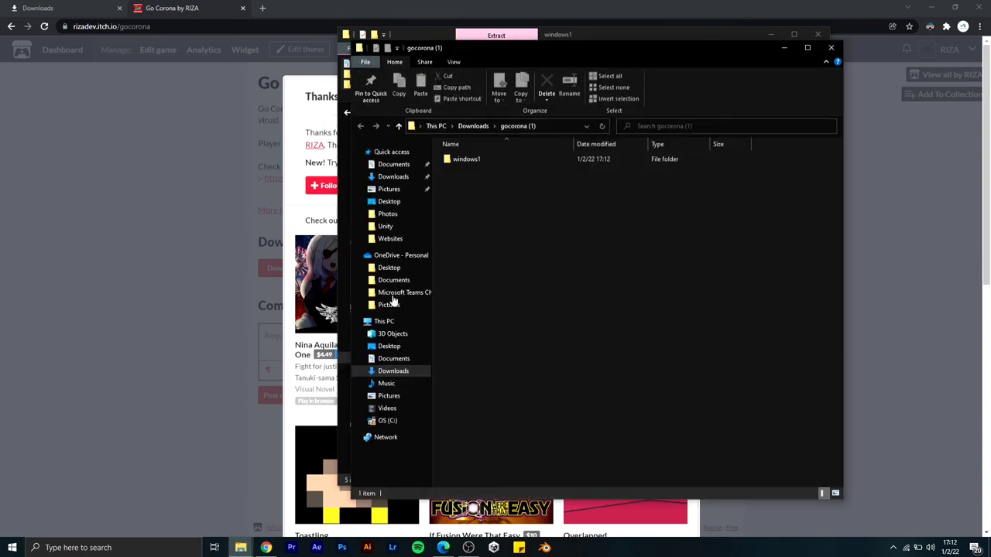
- Launch the extracted Go Corona.exe, choosing Run anyway past the SmartScreen warning
double_click(467, 158)
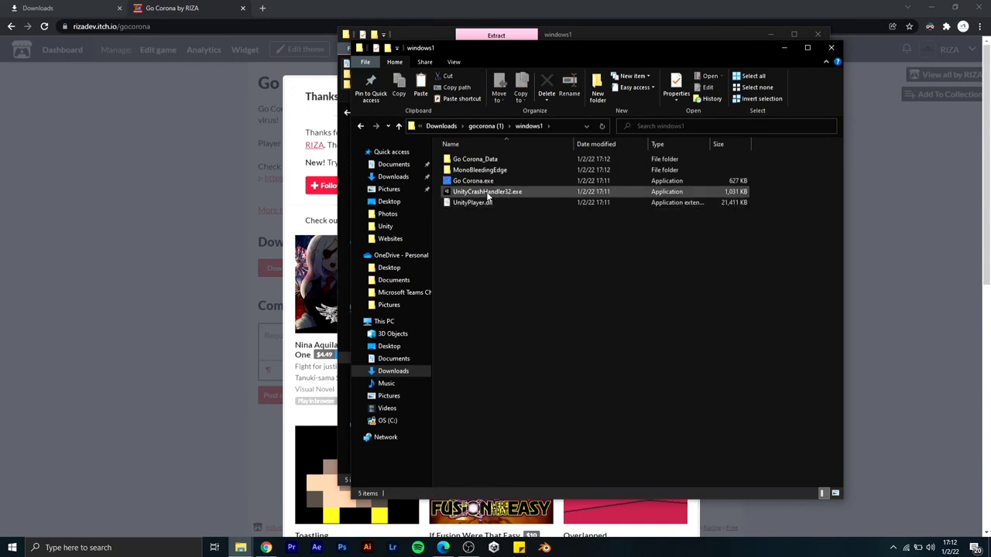
double_click(489, 182)
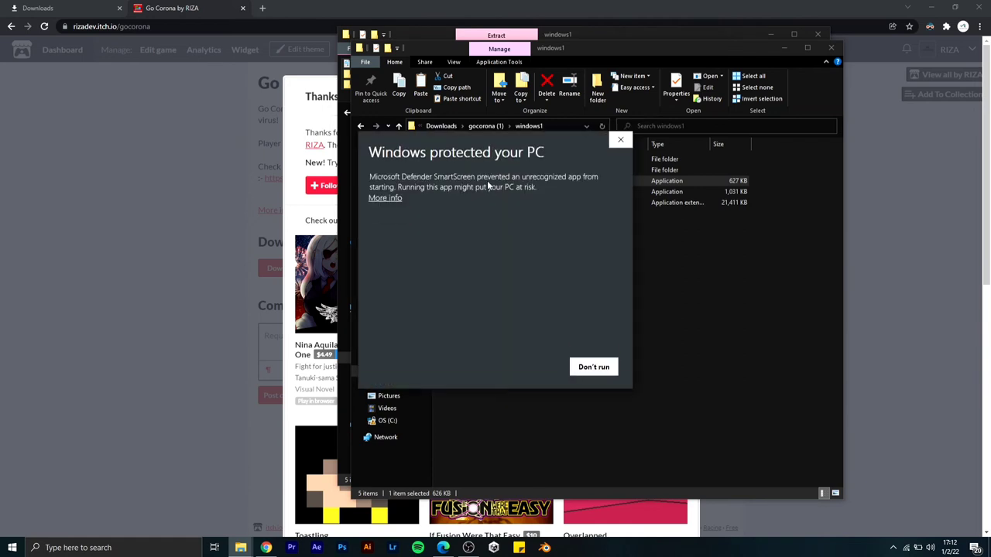
left_click(387, 199)
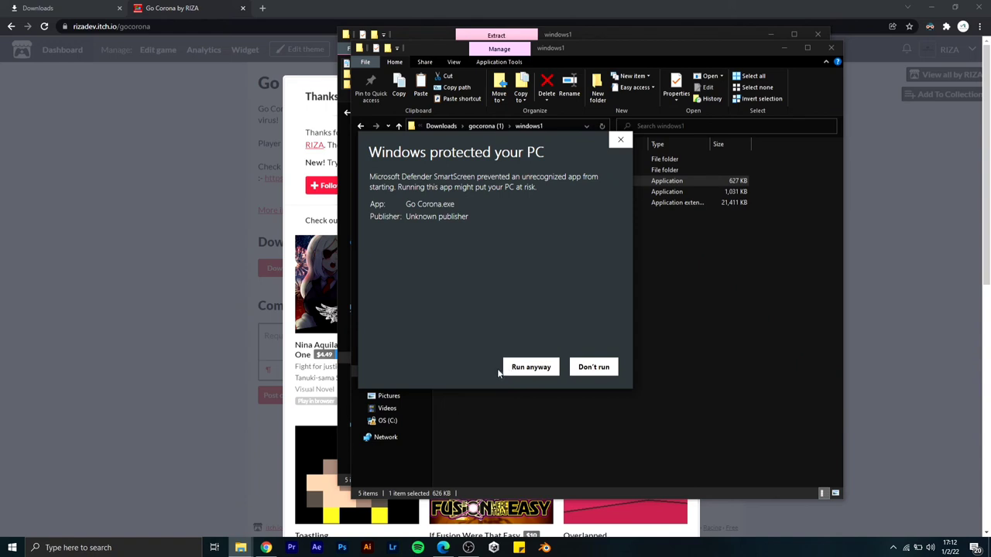
left_click(524, 370)
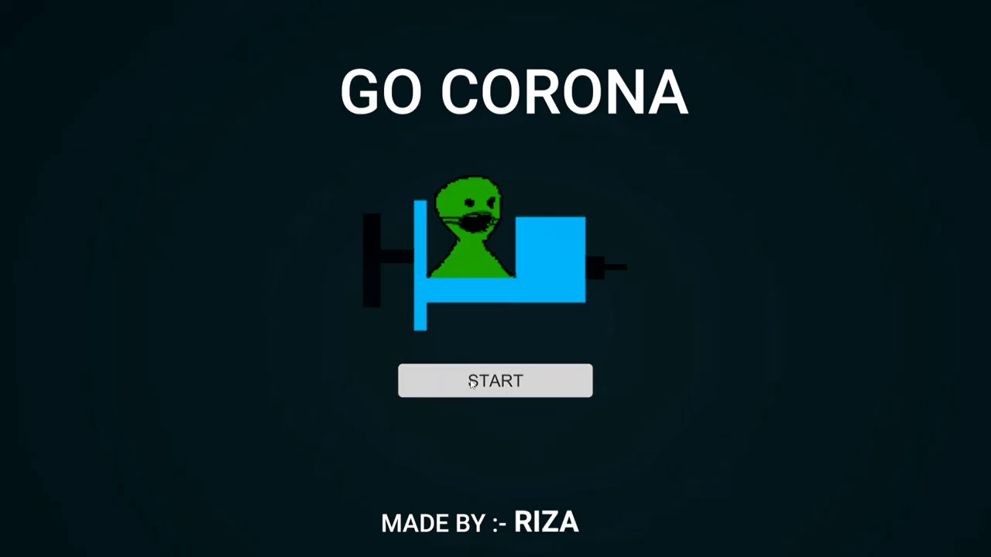
- Fly the syringe through the viruses until Game Over, then restart the round
left_click(489, 224)
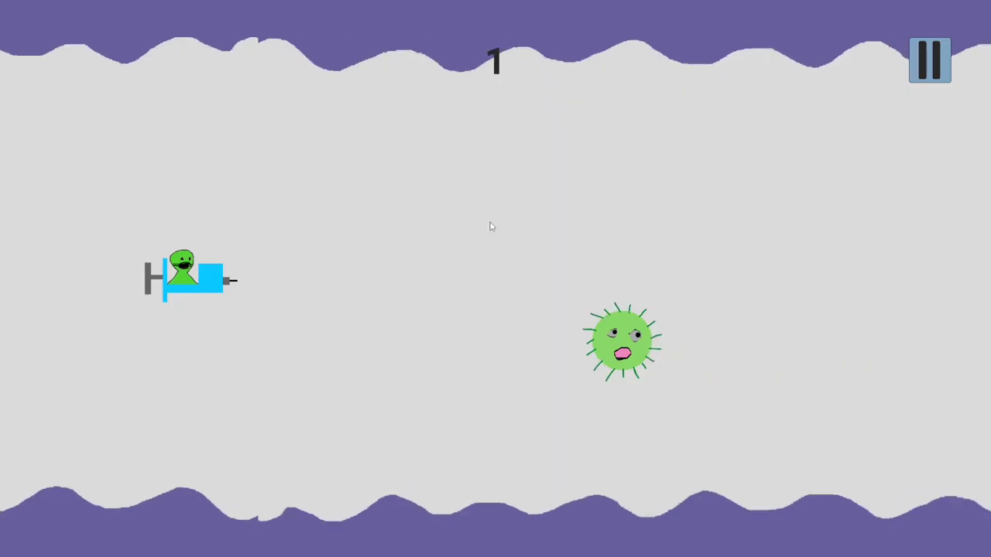
left_click(491, 226)
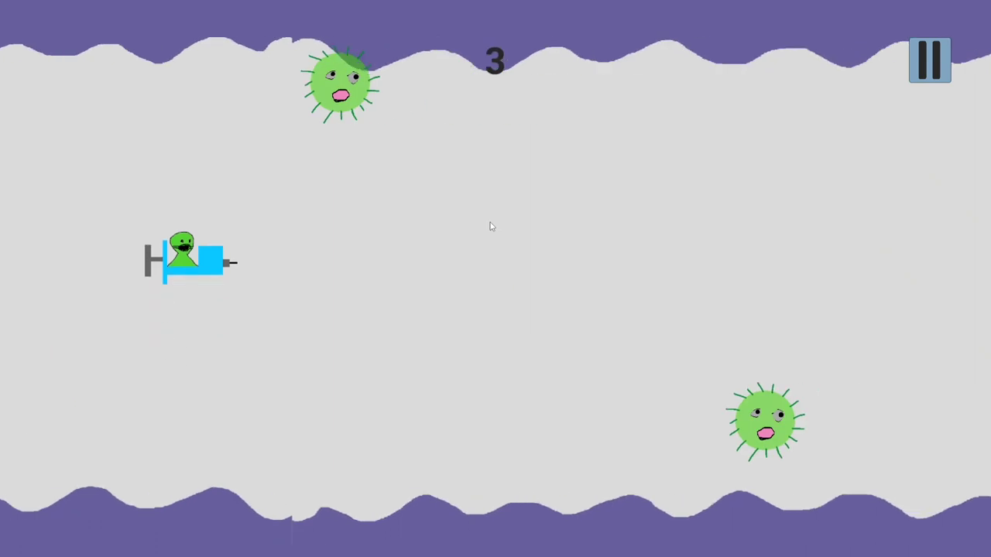
left_click(490, 227)
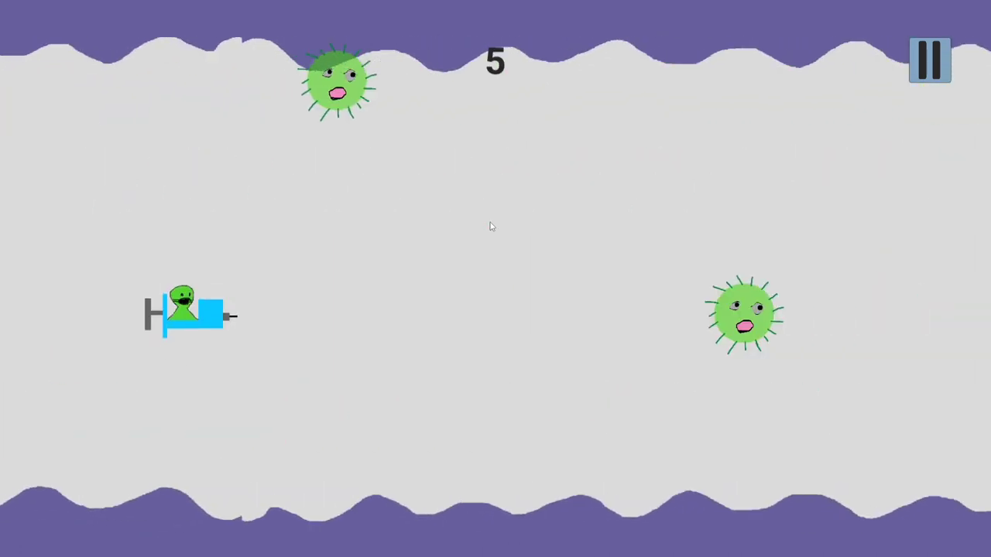
left_click(490, 223)
left_click(490, 223)
left_click(490, 224)
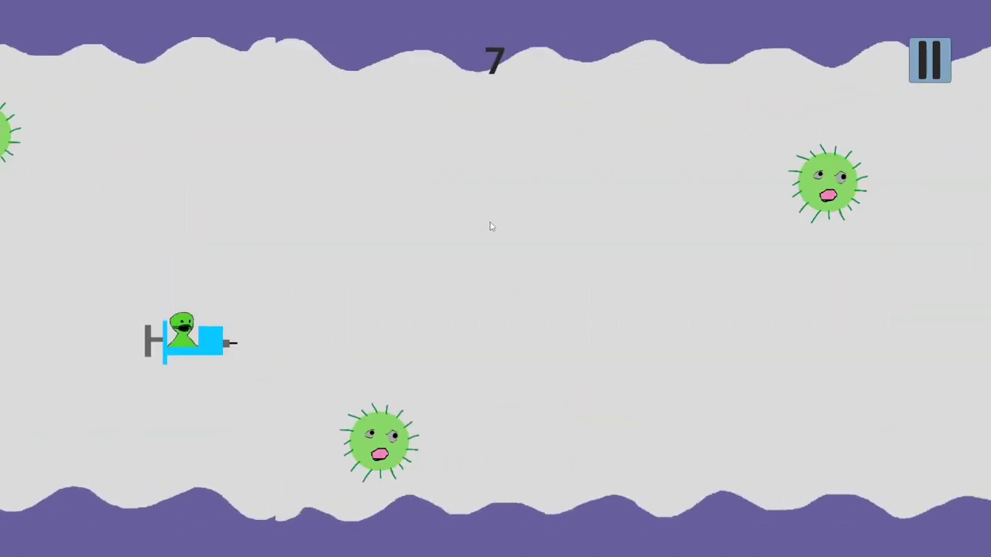
left_click(490, 224)
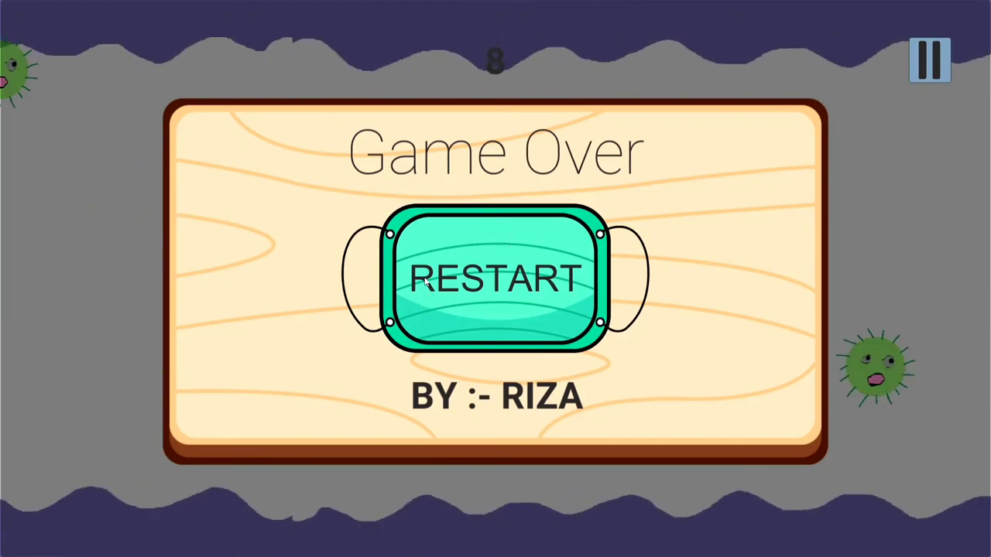
left_click(490, 222)
left_click(483, 215)
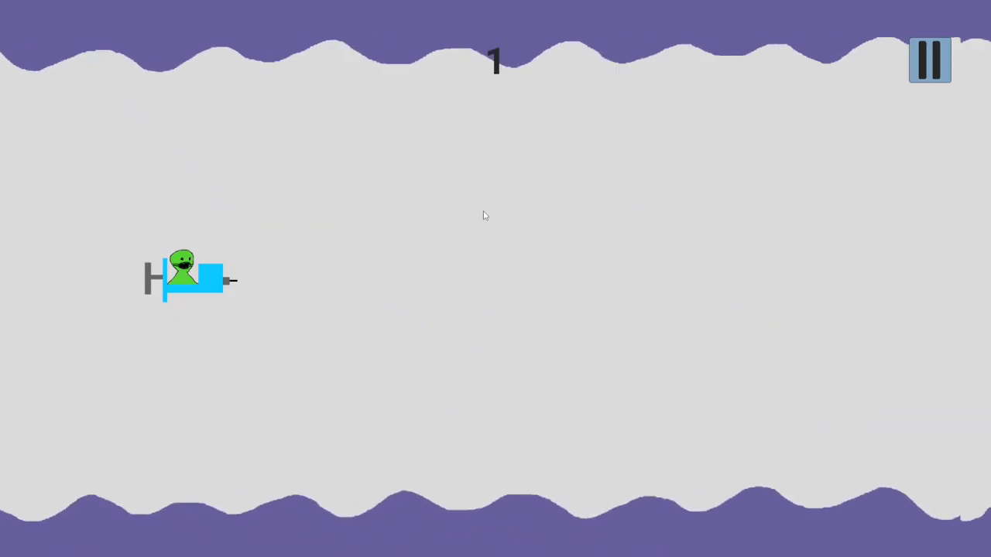
- Pause the game, go Home to the main menu, and START a fresh round
left_click(923, 59)
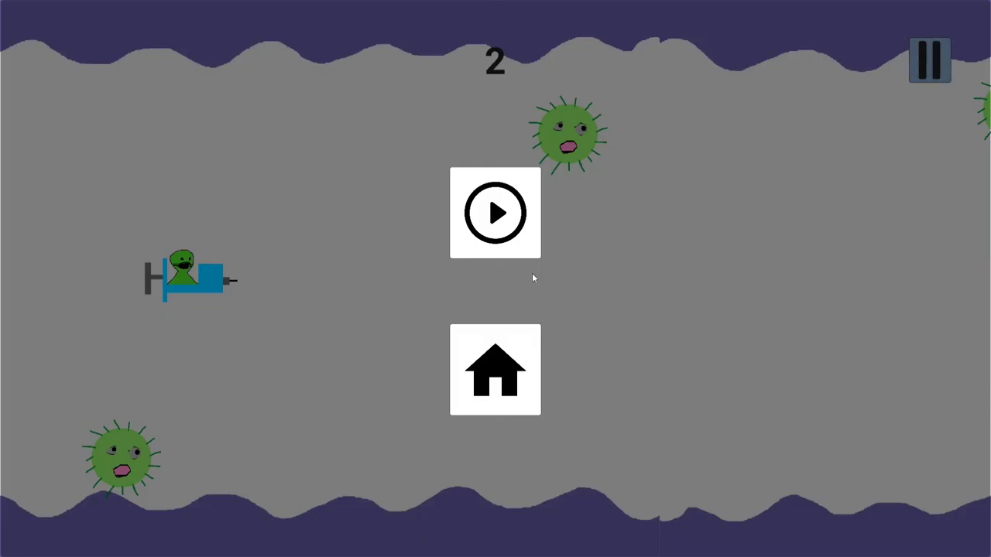
left_click(496, 341)
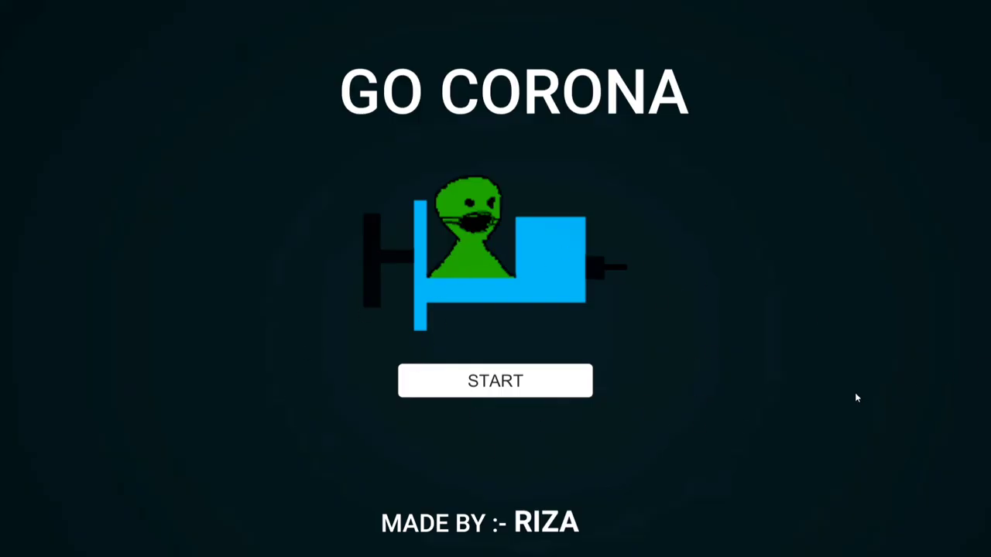
left_click(490, 389)
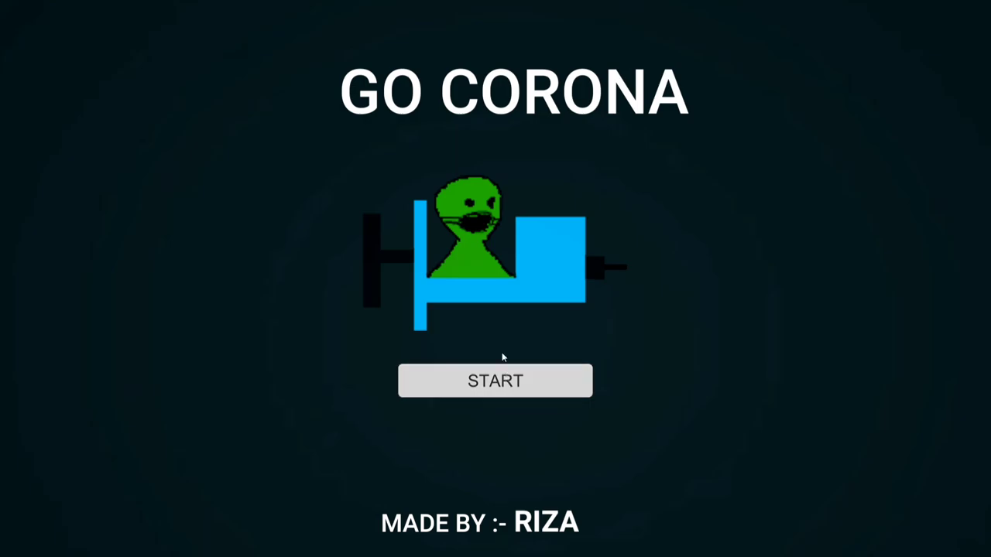
left_click(491, 221)
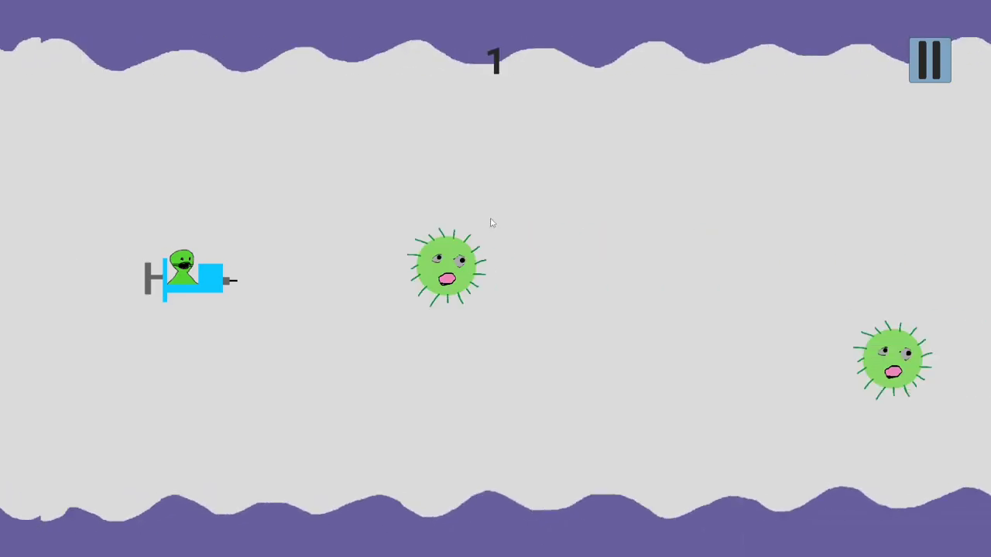